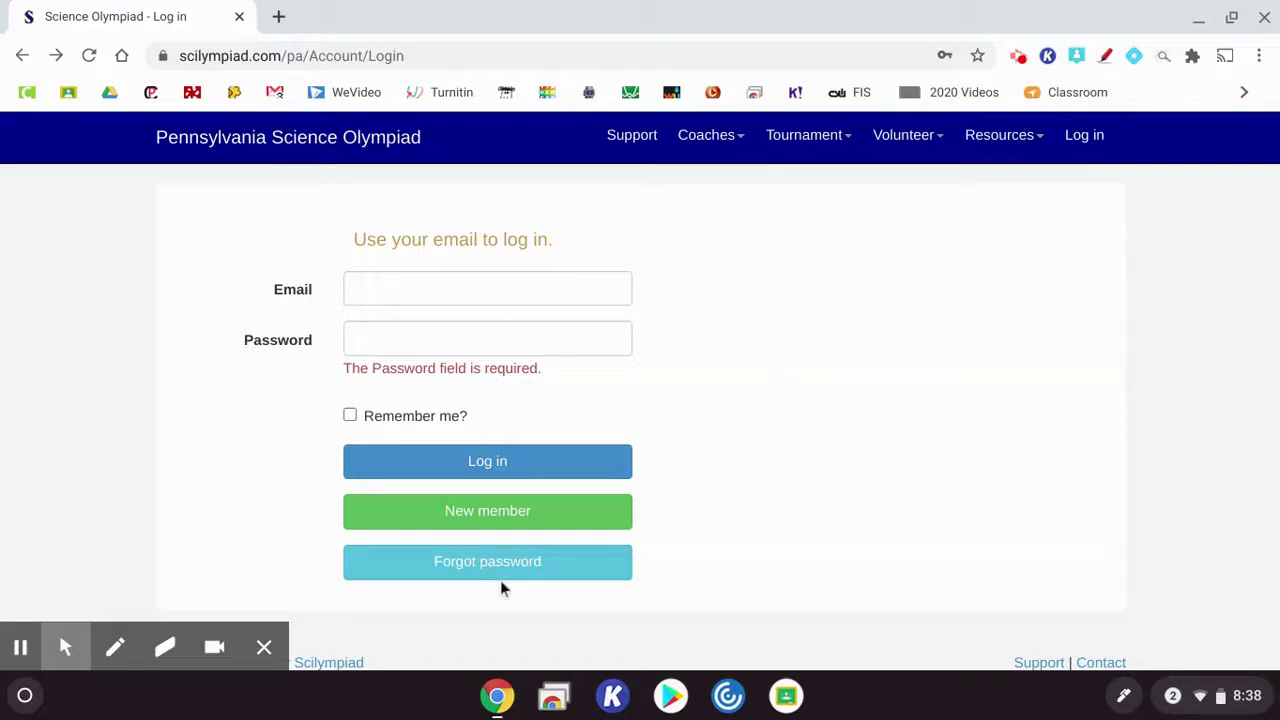
Start a new account and fill in the coach's saved email address
{"action": "left_click", "coordinate": [527, 522]}
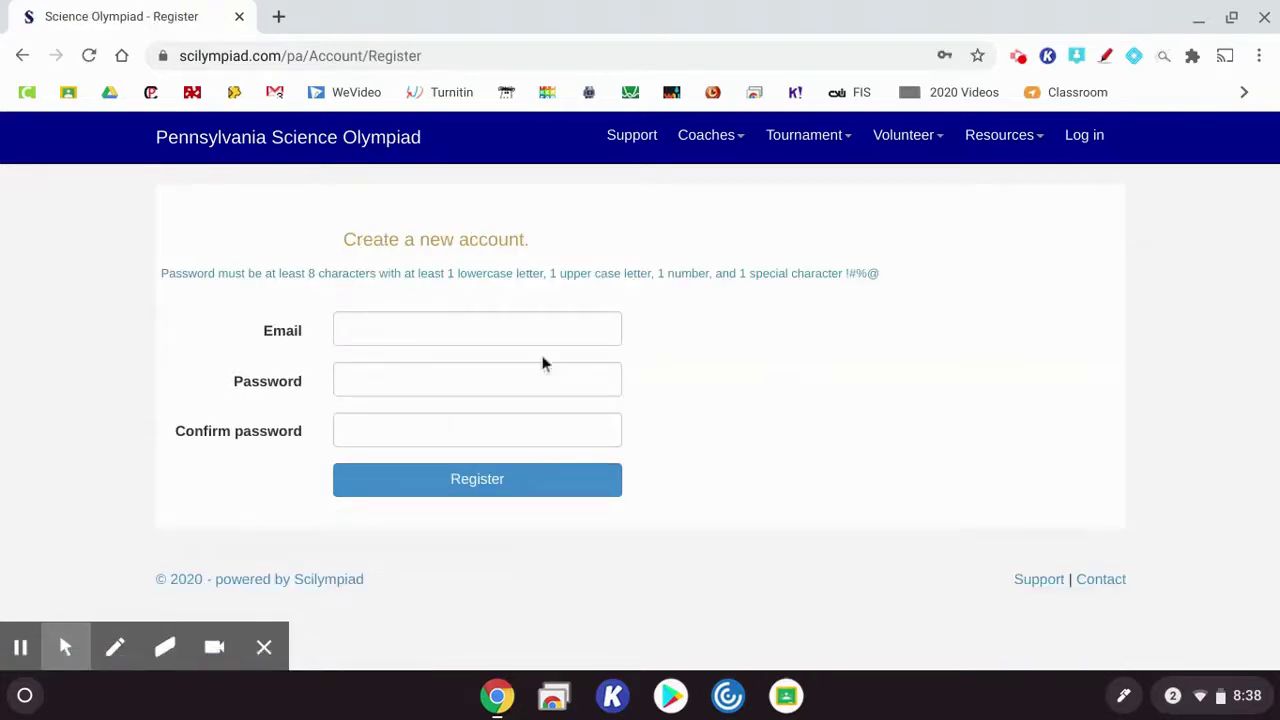
{"action": "left_click", "coordinate": [509, 332]}
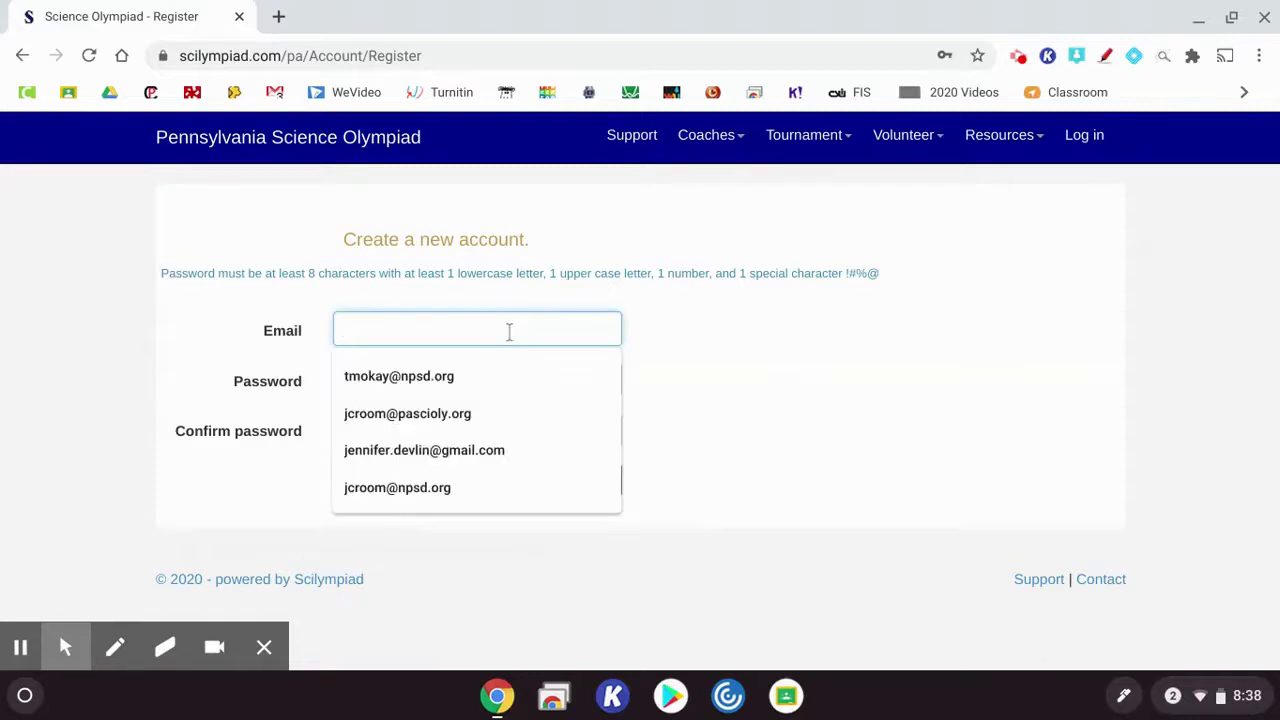
{"action": "left_click", "coordinate": [442, 452]}
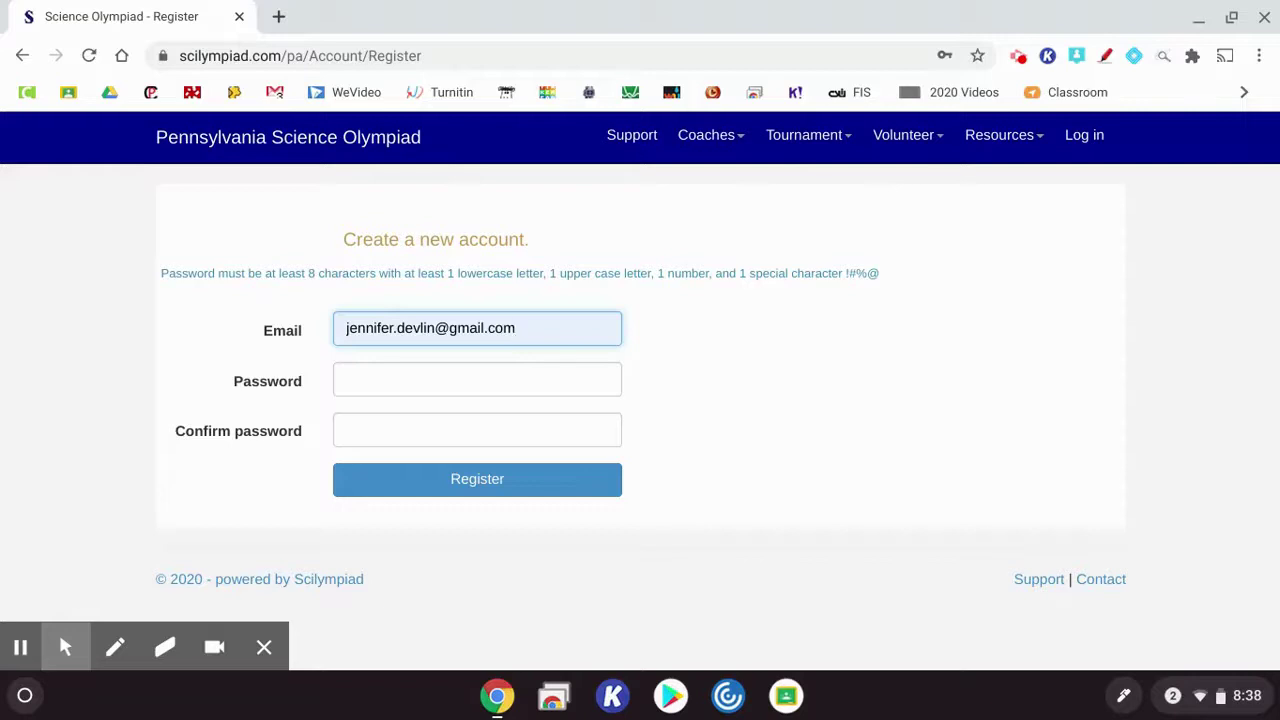
Enter the account password, then go to the log-in page
{"action": "left_click", "coordinate": [475, 389]}
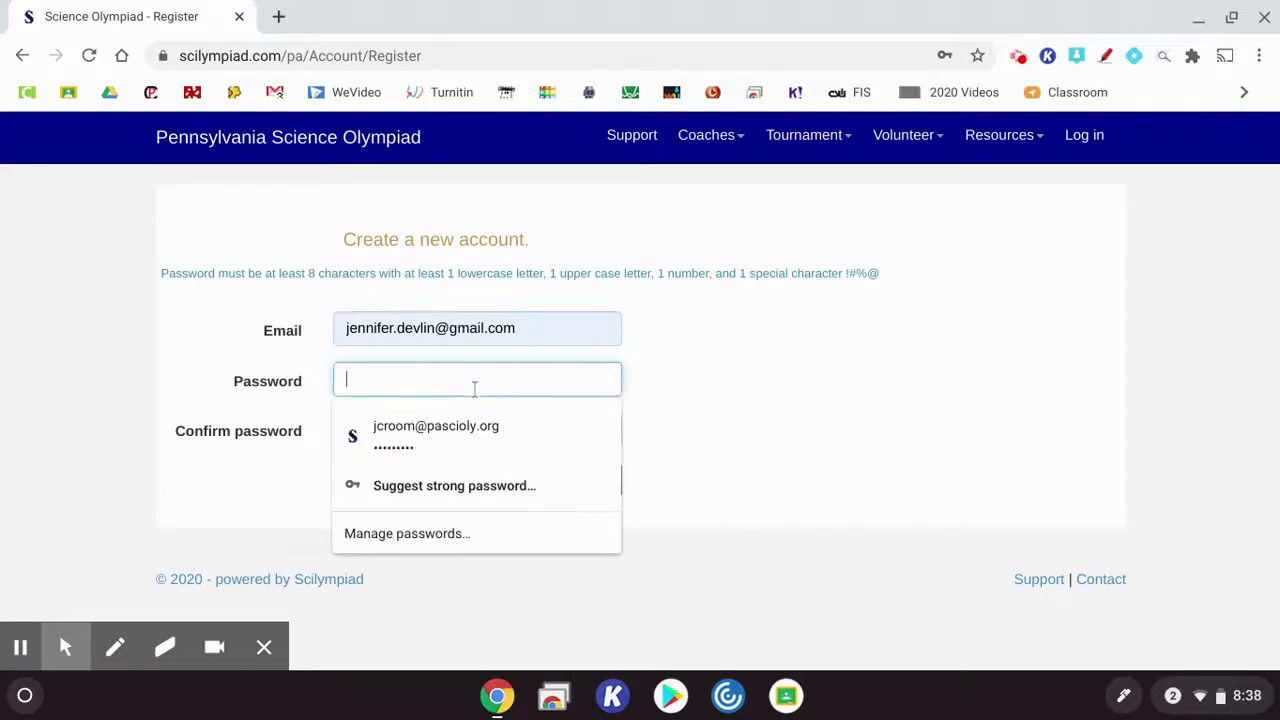
{"action": "left_click", "coordinate": [838, 402]}
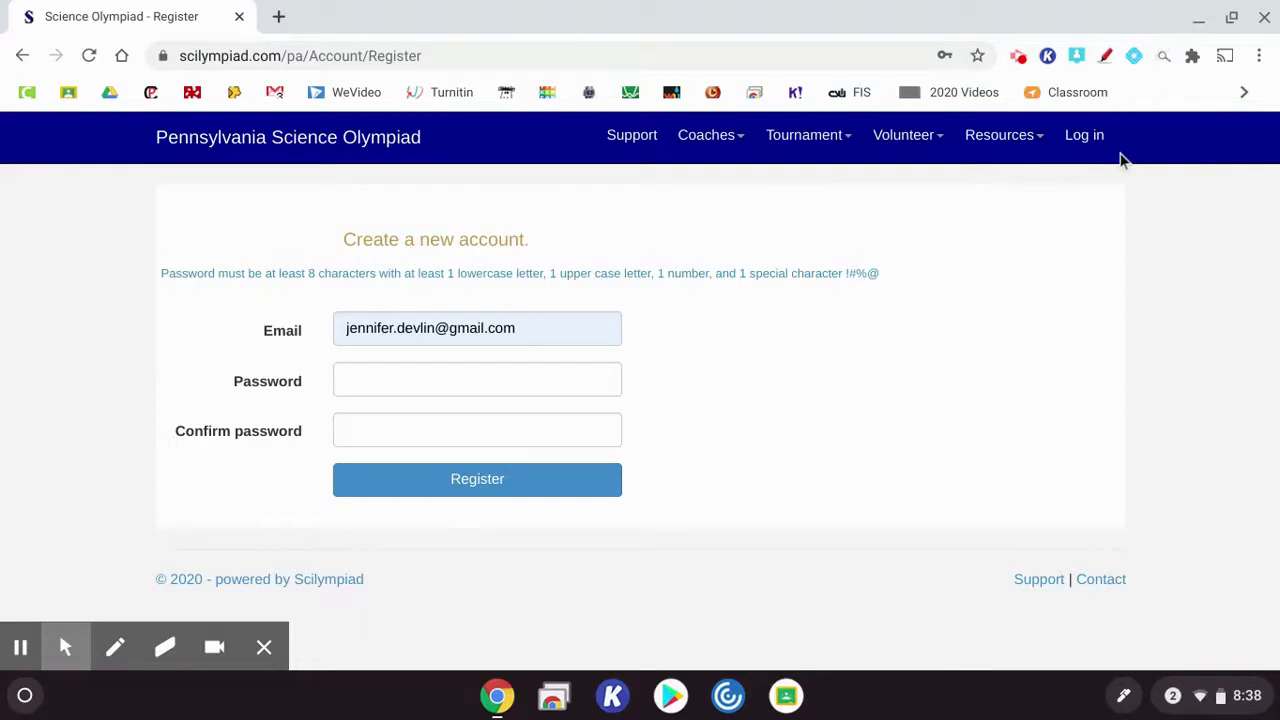
{"action": "left_click", "coordinate": [1090, 137]}
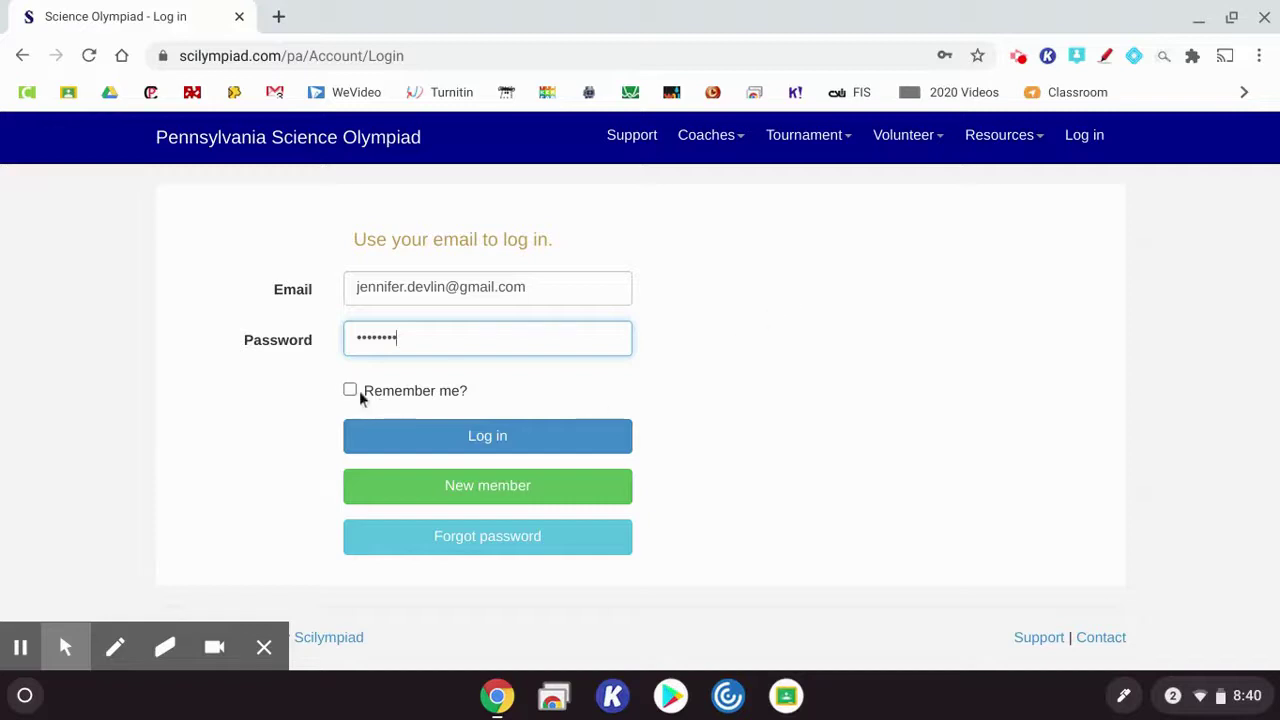
Sign in with the new coach's email and password
{"action": "left_click", "coordinate": [461, 443]}
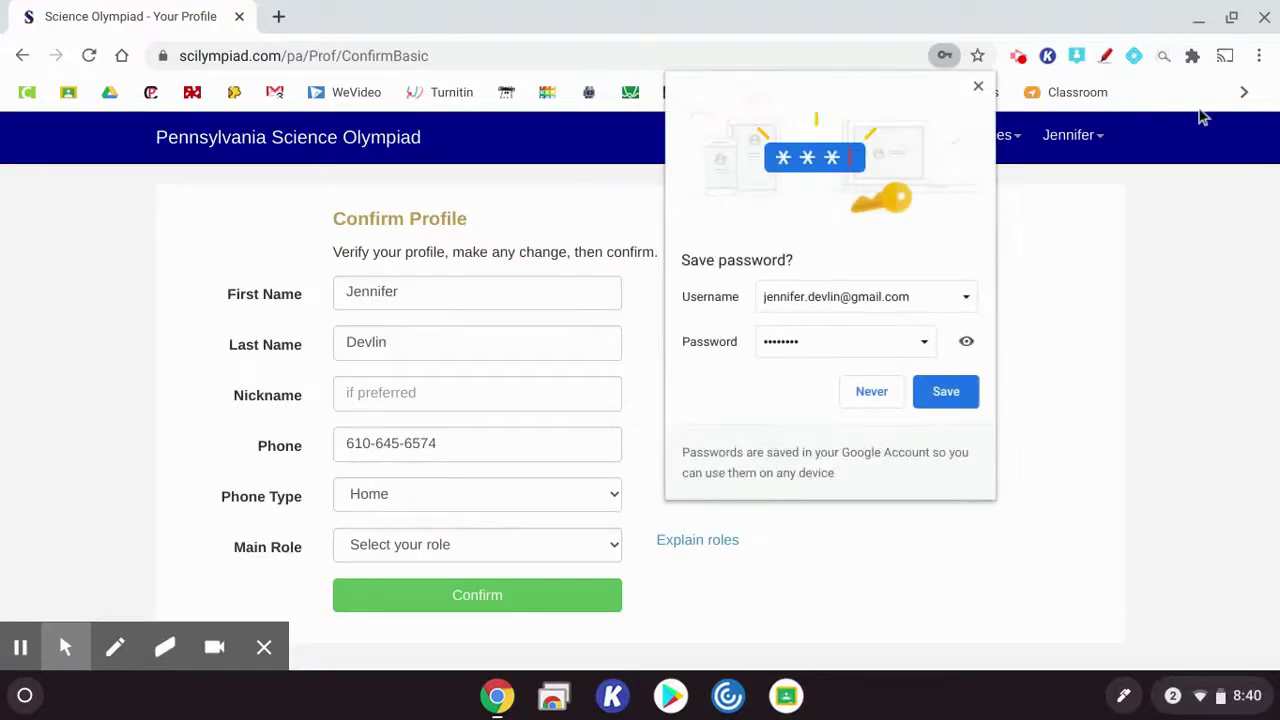
Confirm the profile with Head Coach as the main role, then continue to log in
{"action": "left_click", "coordinate": [980, 87]}
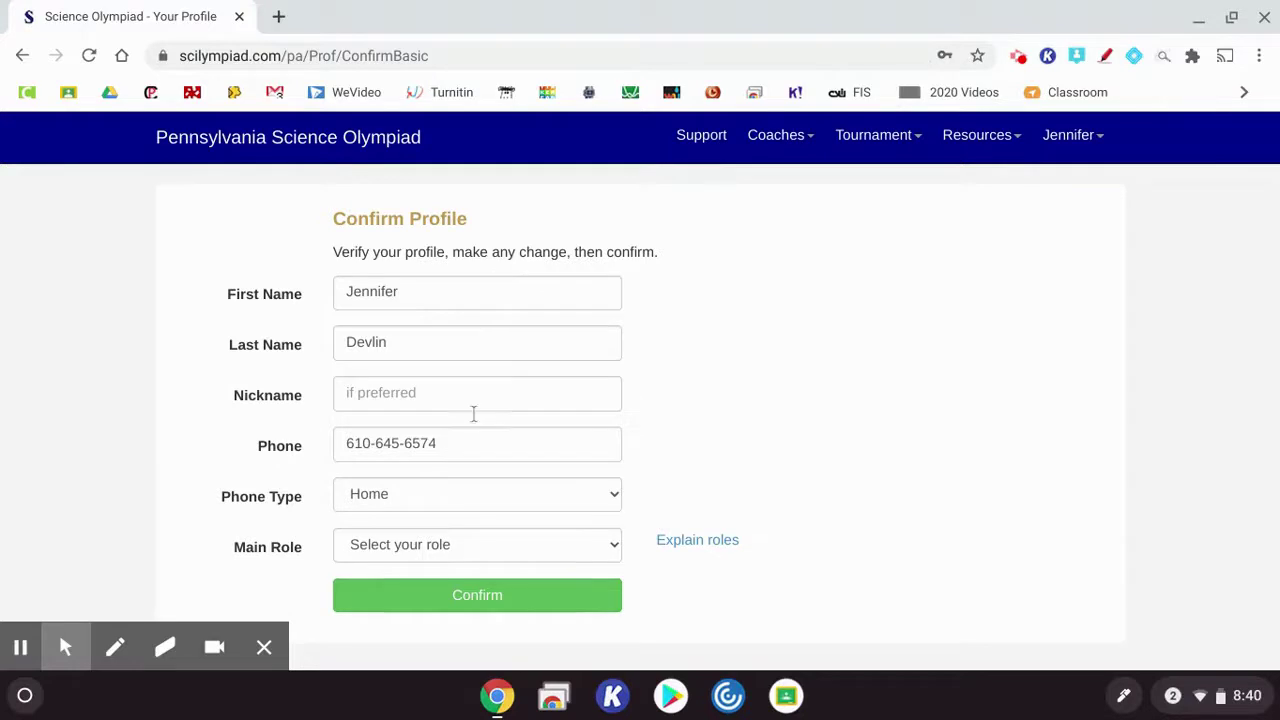
{"action": "left_click", "coordinate": [461, 557]}
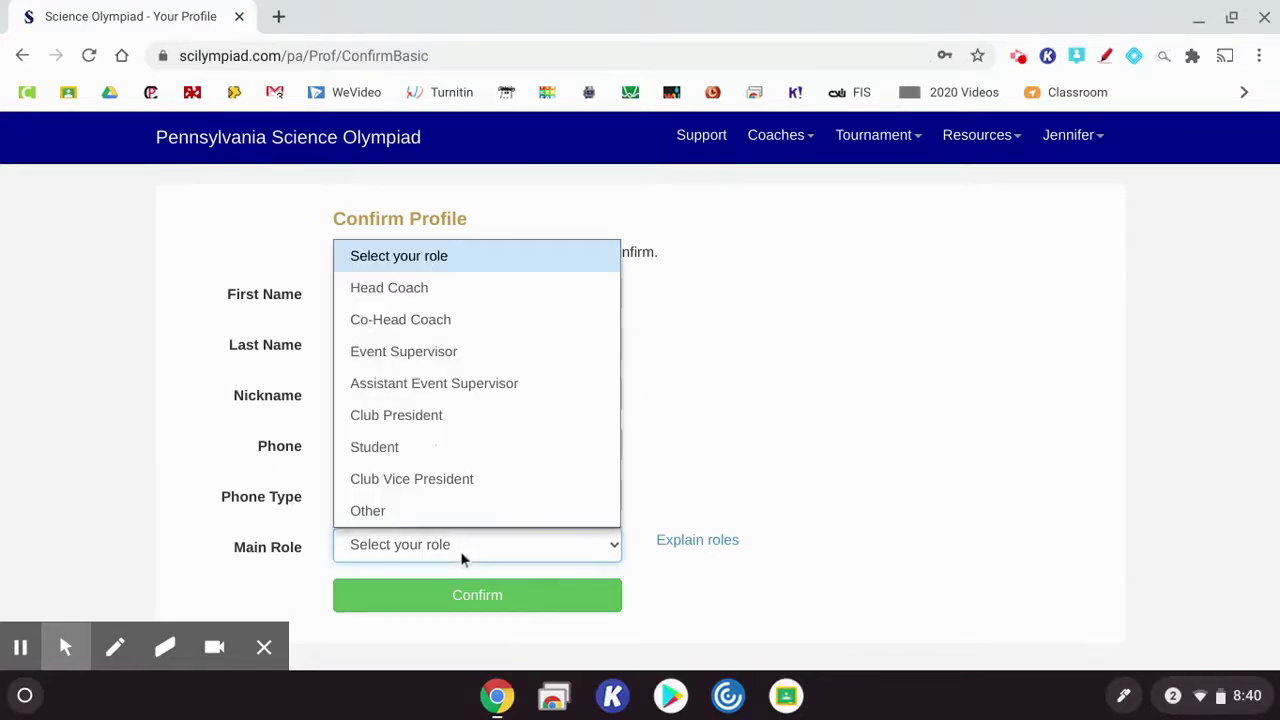
{"action": "left_click", "coordinate": [502, 302]}
{"action": "left_click", "coordinate": [466, 609]}
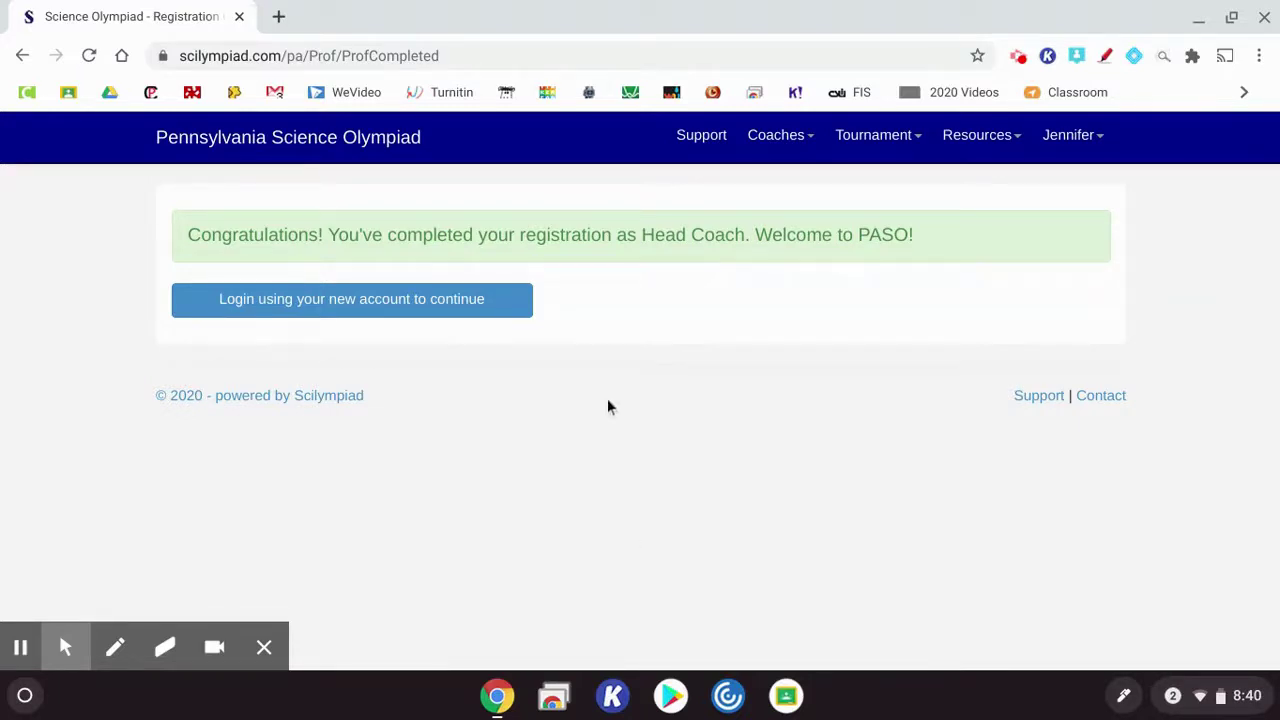
{"action": "left_click", "coordinate": [428, 298]}
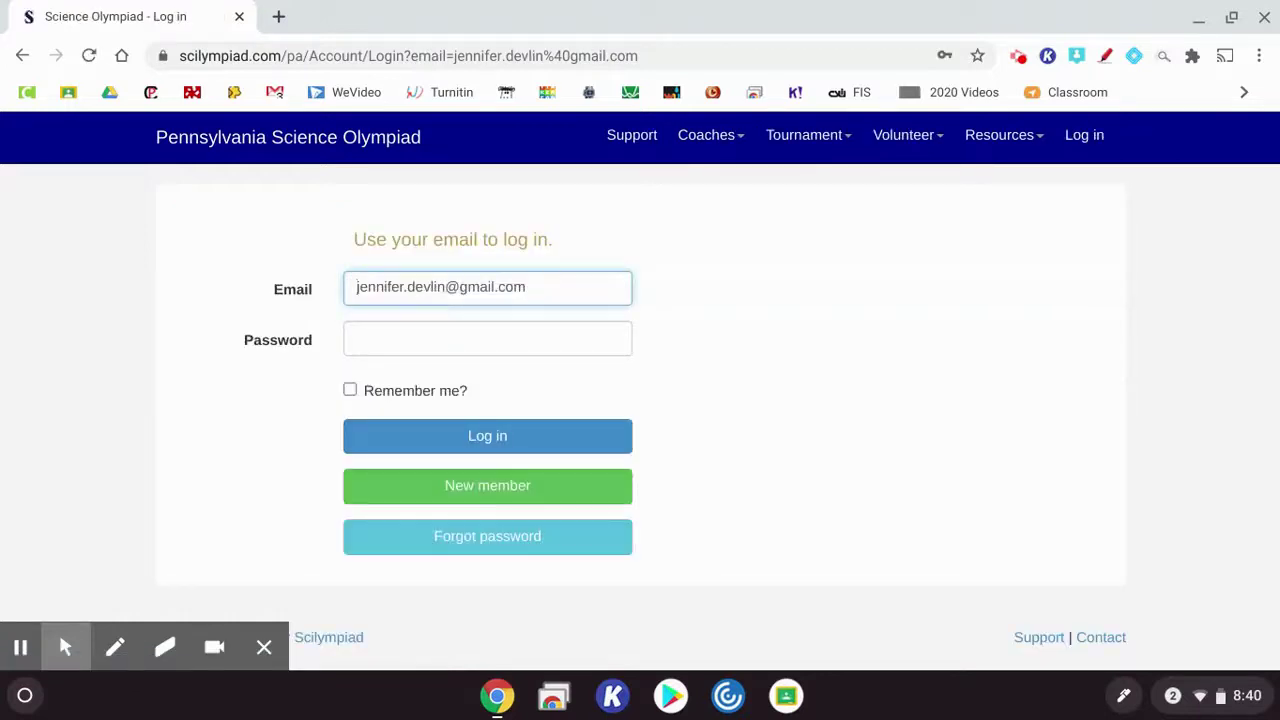
Log back in with the new account's password and decline saving the password
{"action": "left_click", "coordinate": [403, 340]}
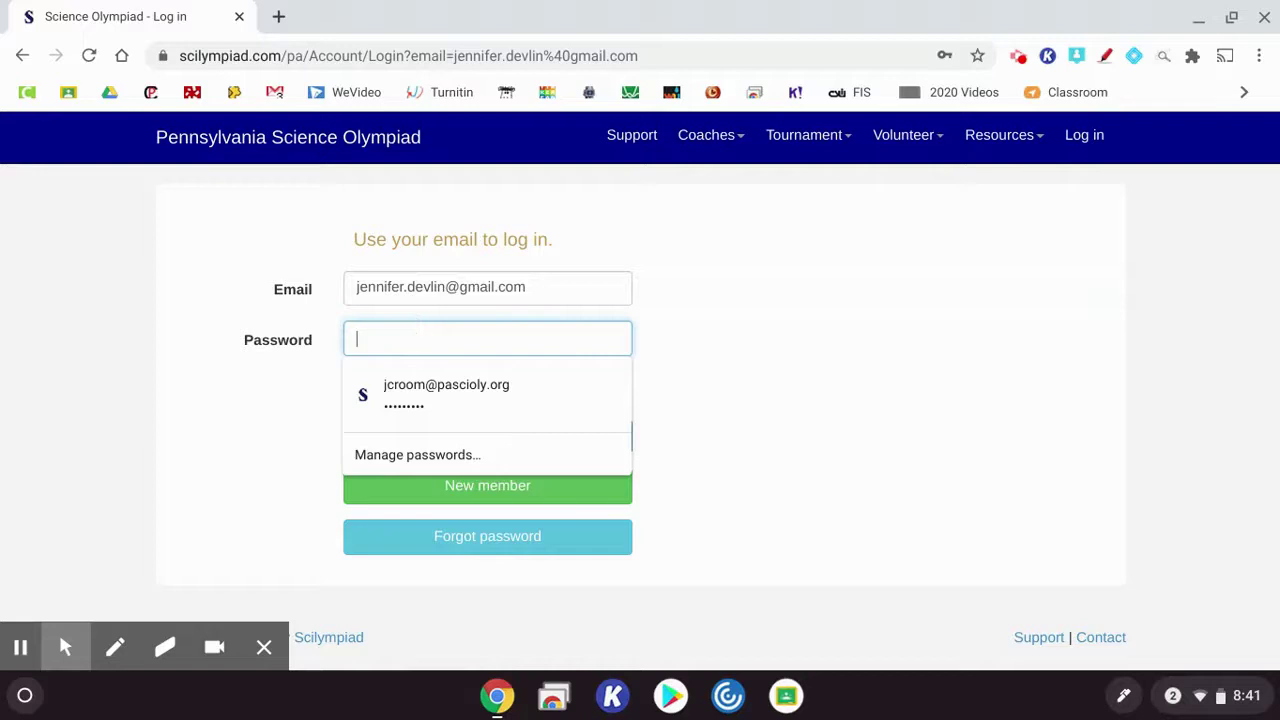
{"action": "type", "text": "•••••"}
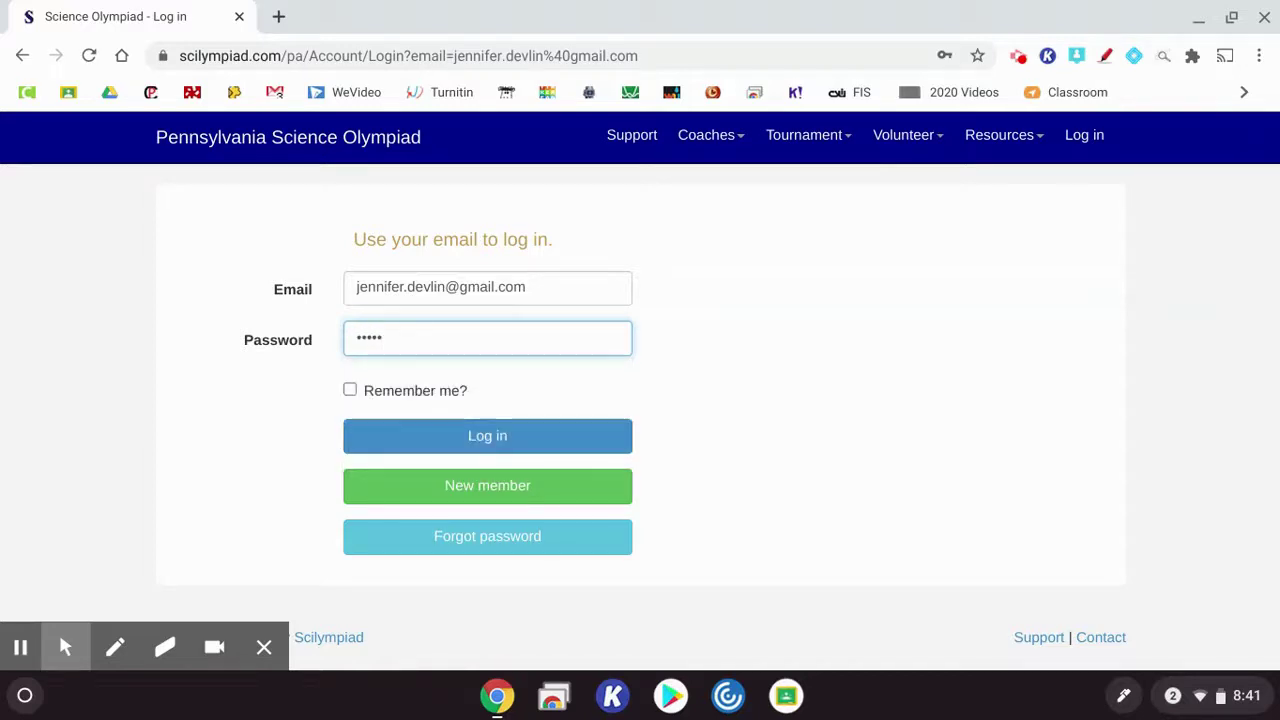
{"action": "type", "text": "•••"}
{"action": "left_click", "coordinate": [478, 434]}
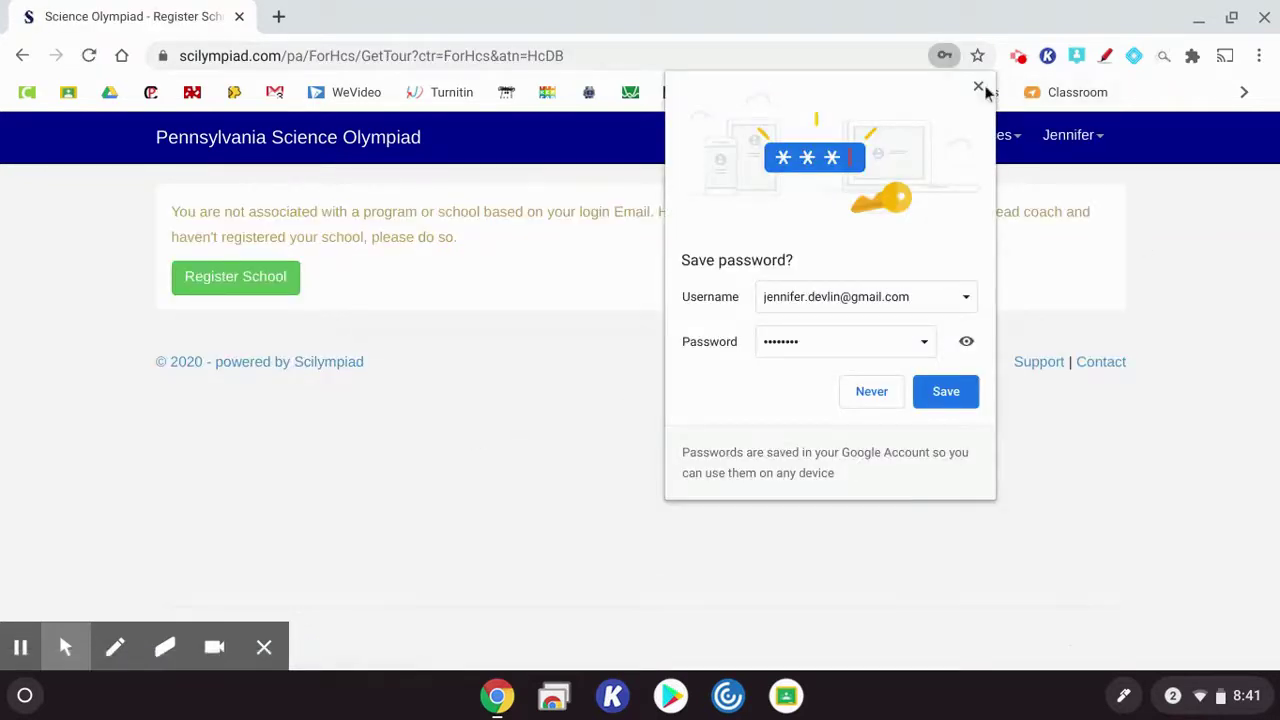
{"action": "left_click", "coordinate": [978, 86]}
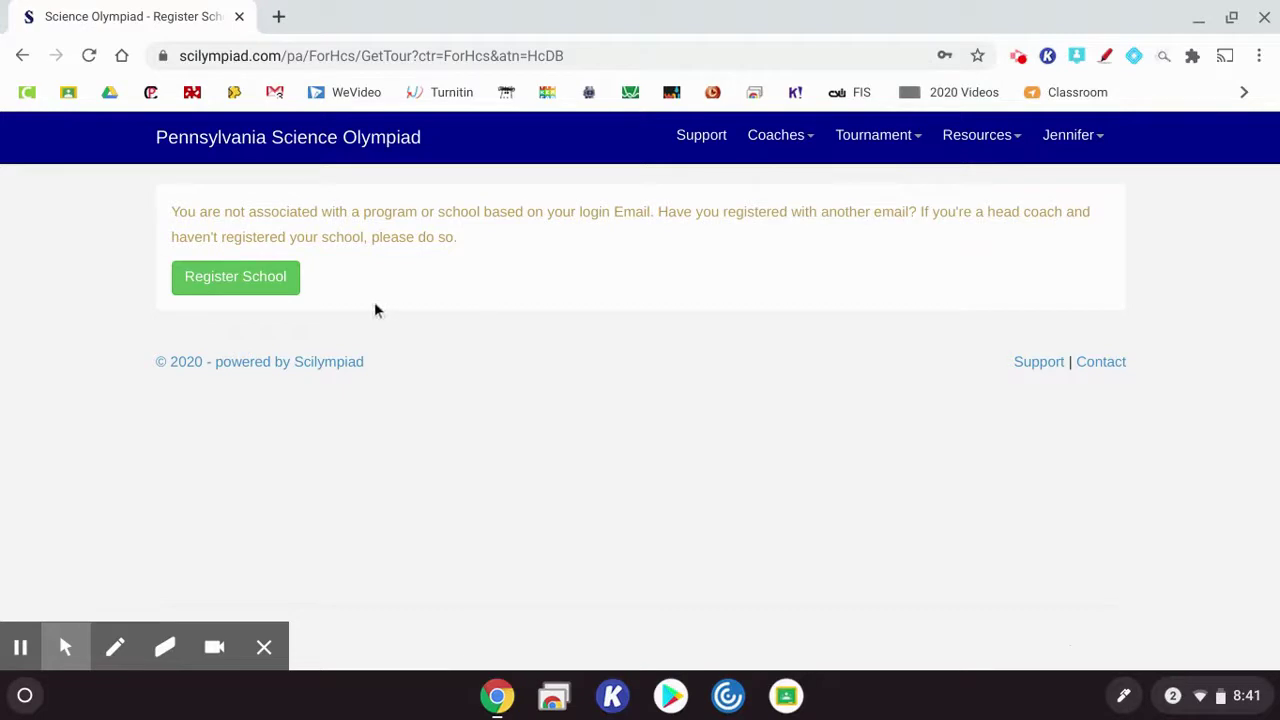
Search the Register School list and pick The Shipley School, Division C
{"action": "left_click", "coordinate": [256, 290]}
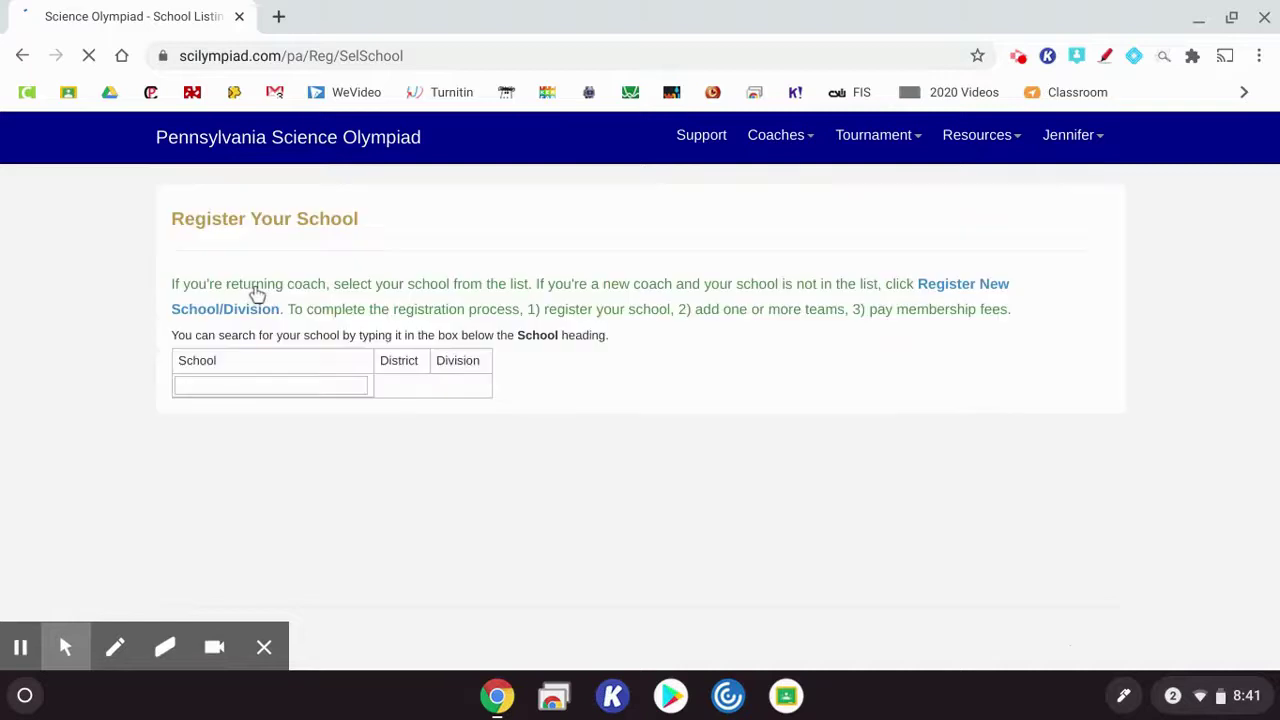
{"action": "scroll", "coordinate": [480, 297], "scroll_direction": "down", "scroll_amount": 2}
{"action": "scroll", "coordinate": [482, 298], "scroll_direction": "down", "scroll_amount": 8}
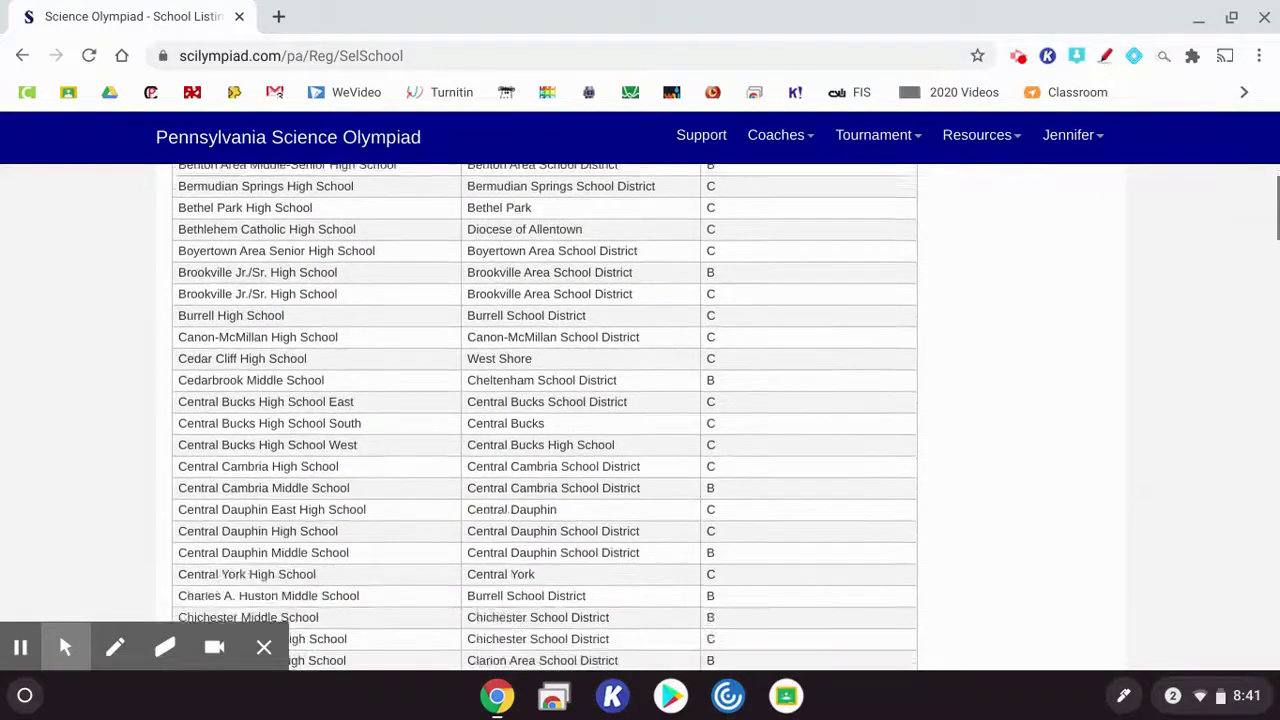
{"action": "scroll", "coordinate": [545, 417], "scroll_direction": "down", "scroll_amount": 7}
{"action": "scroll", "coordinate": [545, 417], "scroll_direction": "up", "scroll_amount": 4}
{"action": "scroll", "coordinate": [377, 420], "scroll_direction": "up", "scroll_amount": 9}
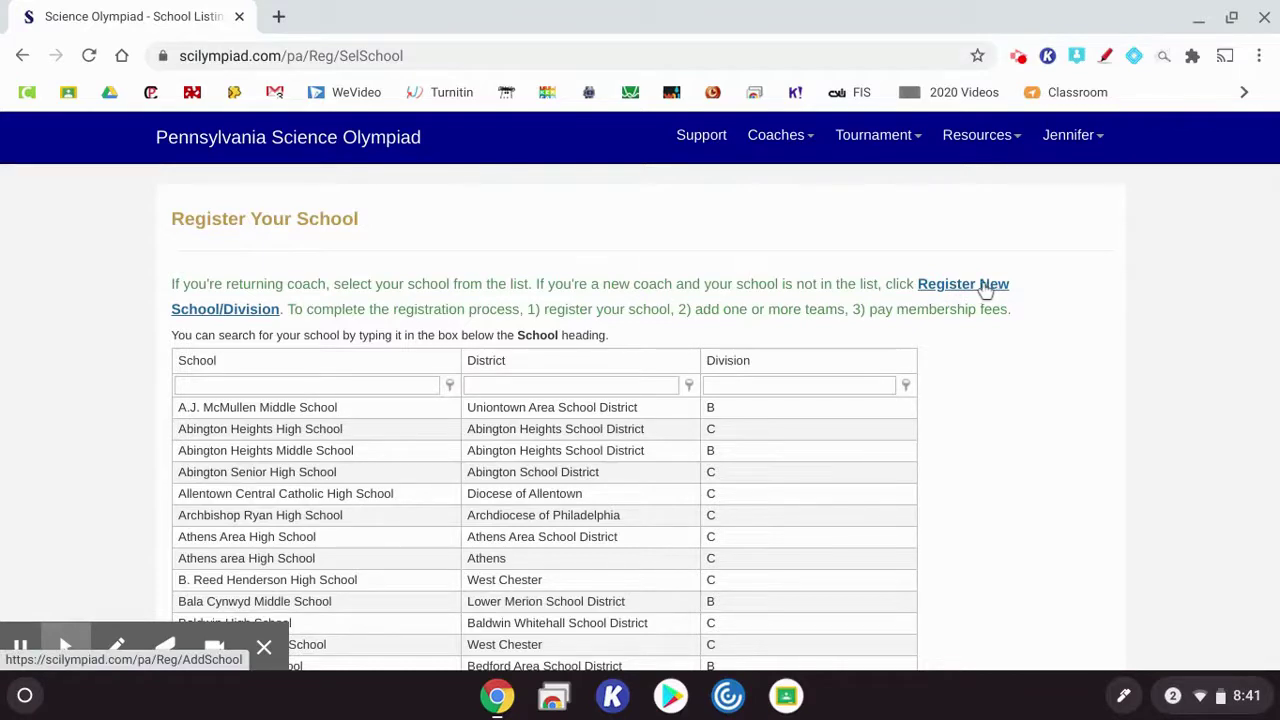
{"action": "left_click", "coordinate": [346, 387]}
{"action": "type", "text": "Ship"}
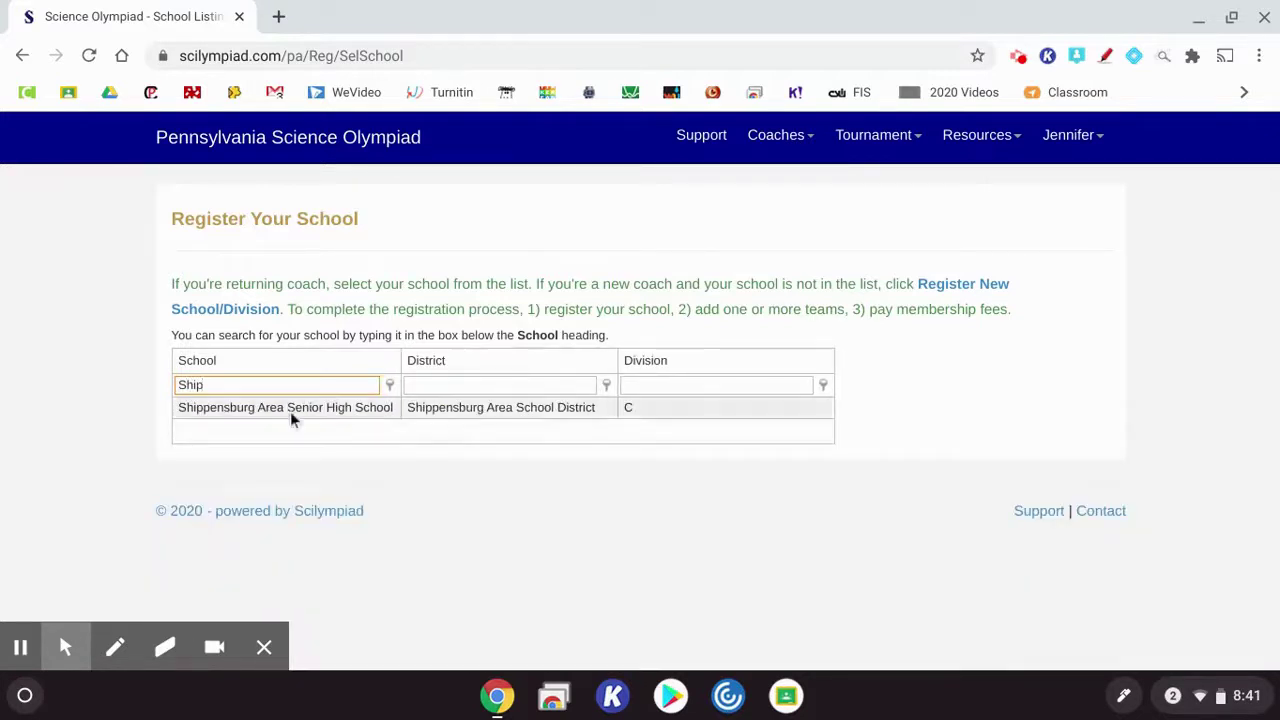
{"action": "key", "text": "BackSpace"}
{"action": "key", "text": "BackSpace"}
{"action": "key", "text": "BackSpace"}
{"action": "key", "text": "BackSpace"}
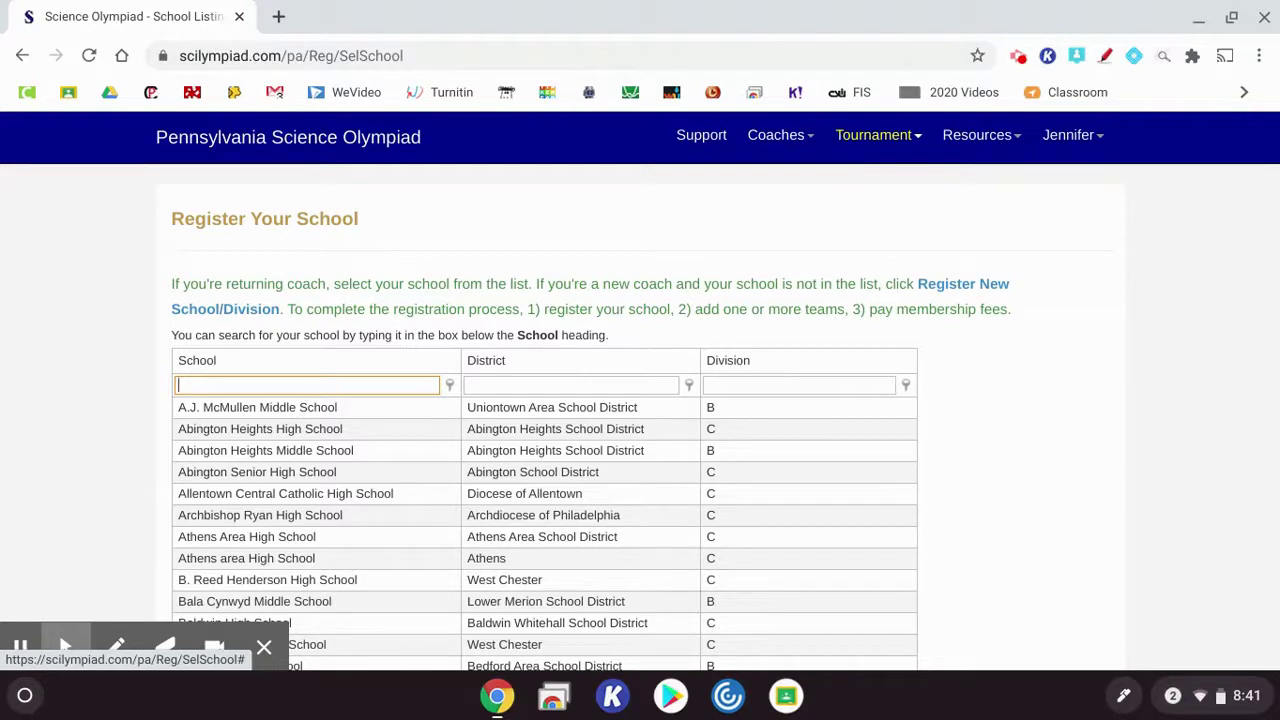
{"action": "type", "text": "The"}
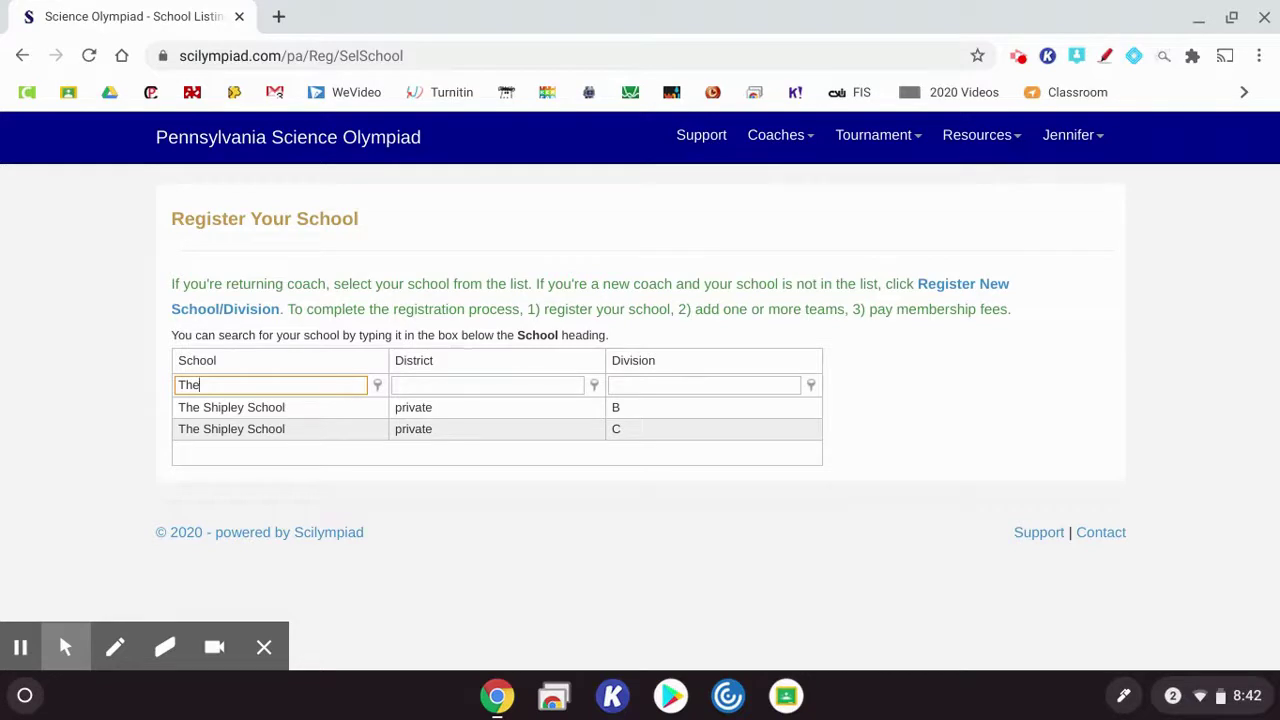
{"action": "left_click", "coordinate": [241, 429]}
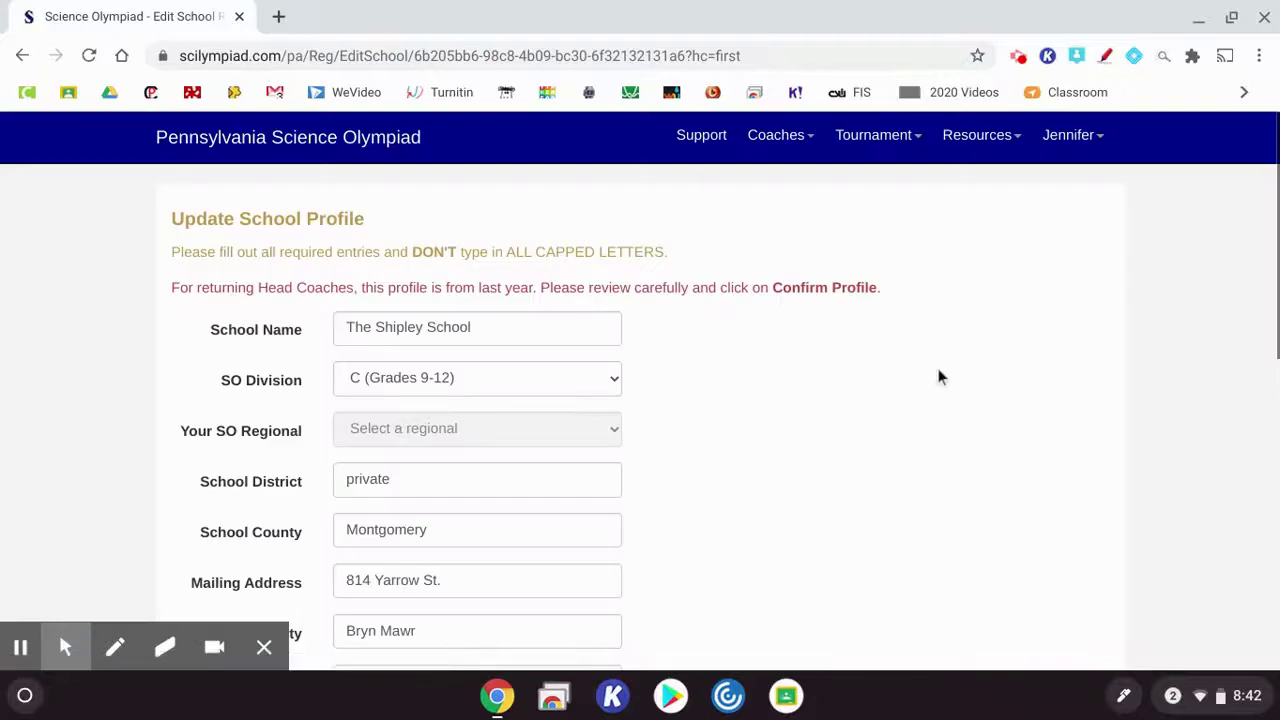
{"action": "scroll", "coordinate": [940, 376], "scroll_direction": "down", "scroll_amount": 1}
{"action": "scroll", "coordinate": [940, 376], "scroll_direction": "down", "scroll_amount": 1}
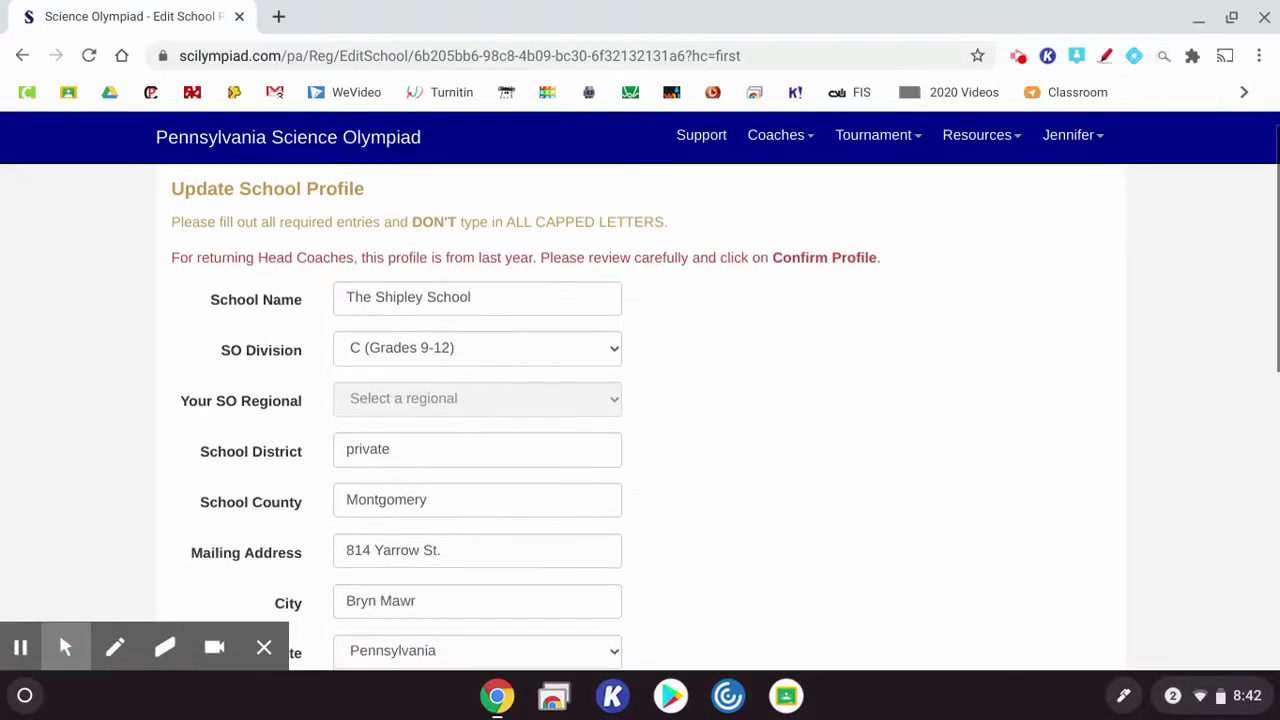
{"action": "scroll", "coordinate": [640, 418], "scroll_direction": "down", "scroll_amount": 2}
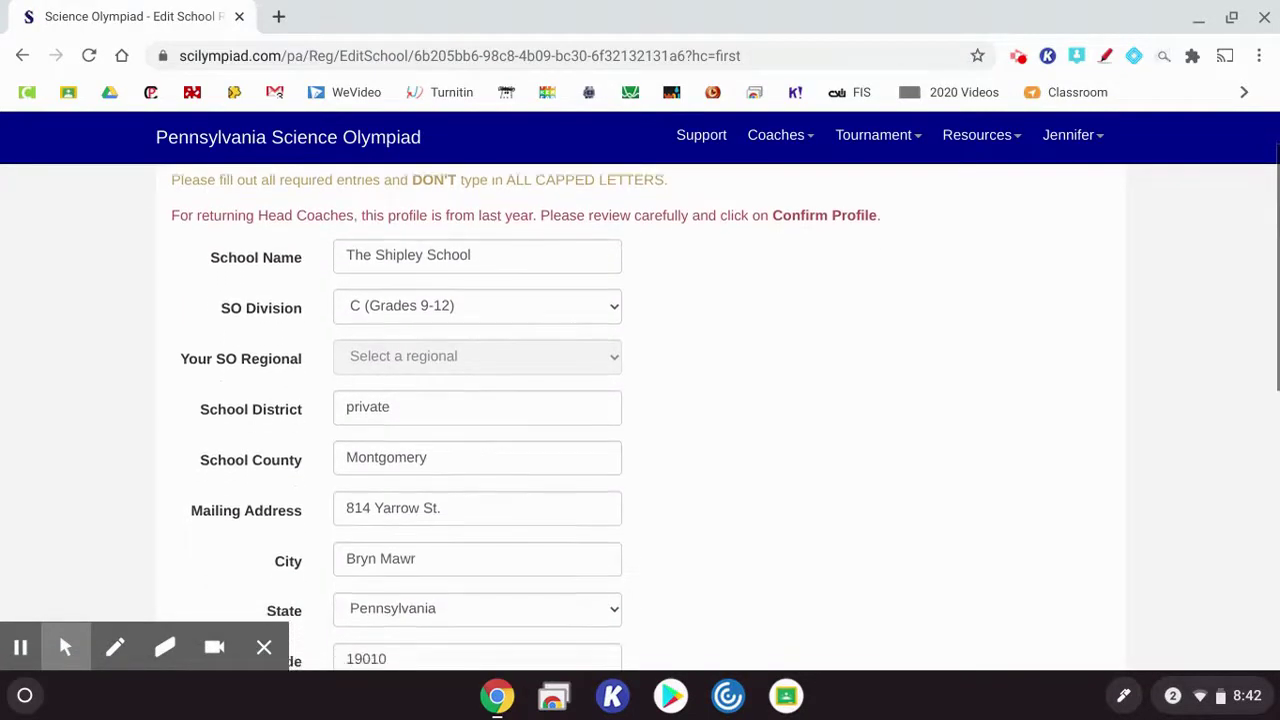
{"action": "scroll", "coordinate": [640, 418], "scroll_direction": "down", "scroll_amount": 2}
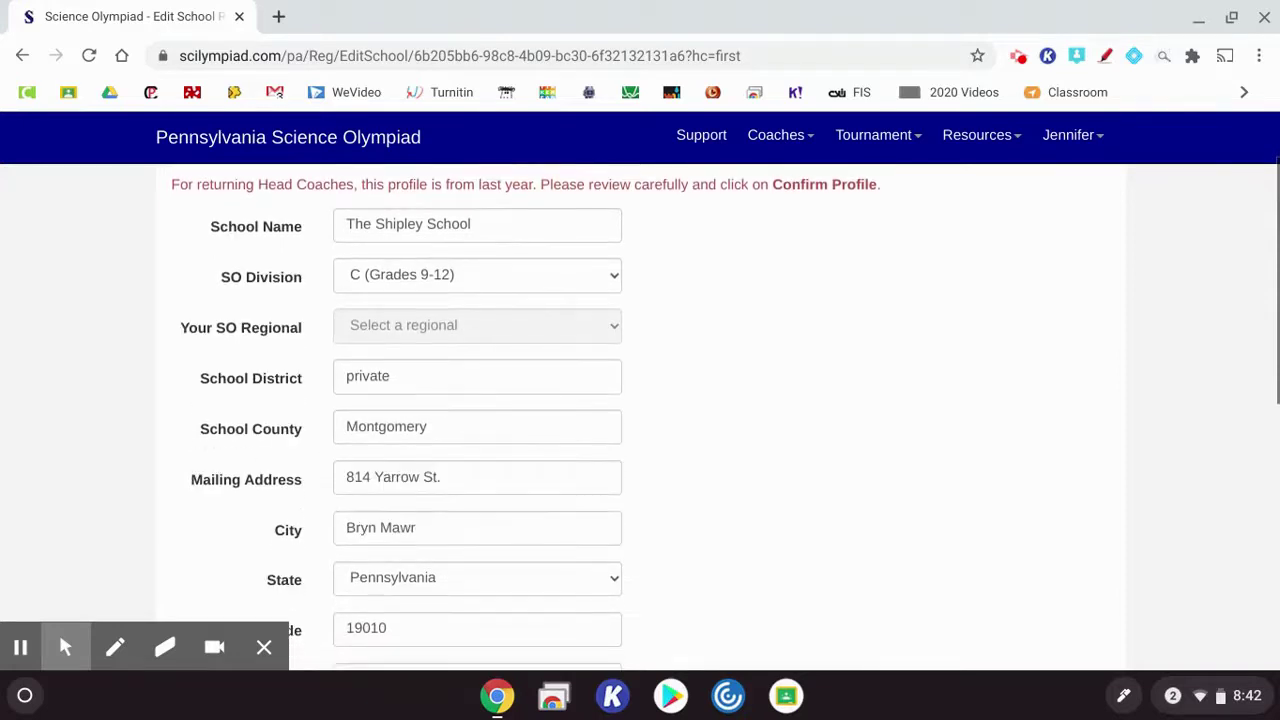
{"action": "scroll", "coordinate": [640, 418], "scroll_direction": "down", "scroll_amount": 2}
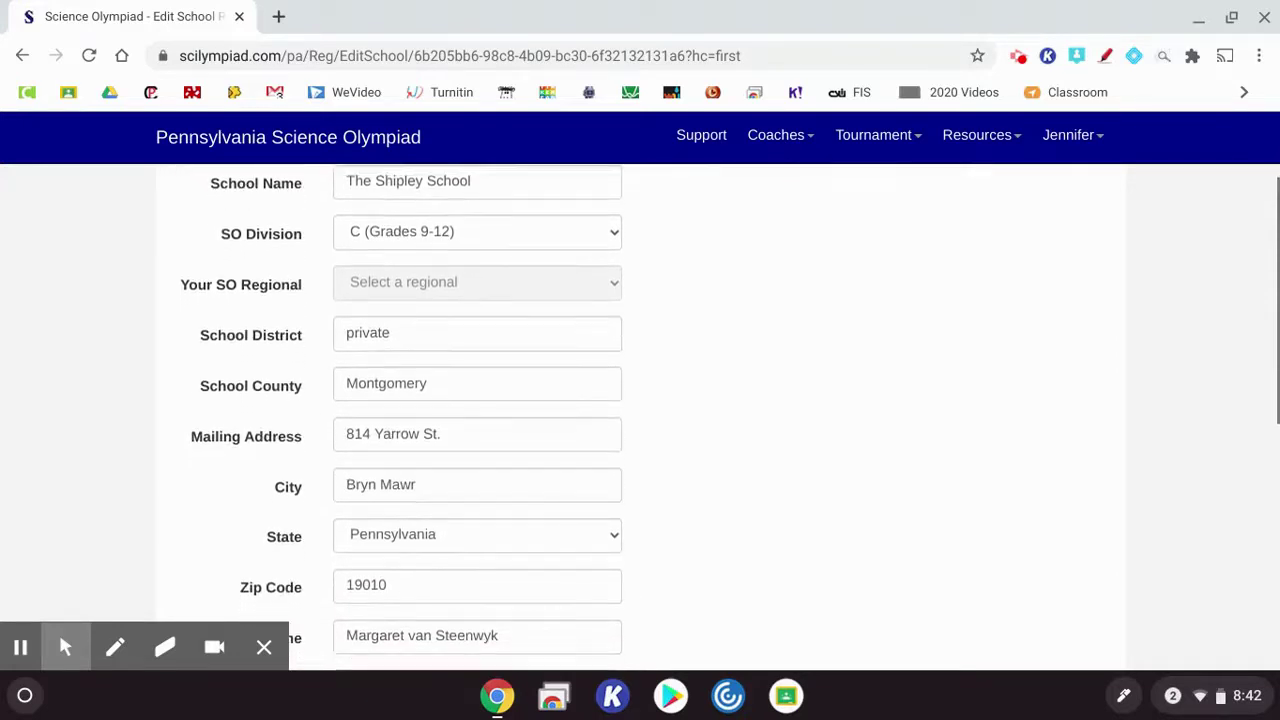
{"action": "scroll", "coordinate": [640, 418], "scroll_direction": "down", "scroll_amount": 1}
{"action": "scroll", "coordinate": [640, 418], "scroll_direction": "down", "scroll_amount": 1}
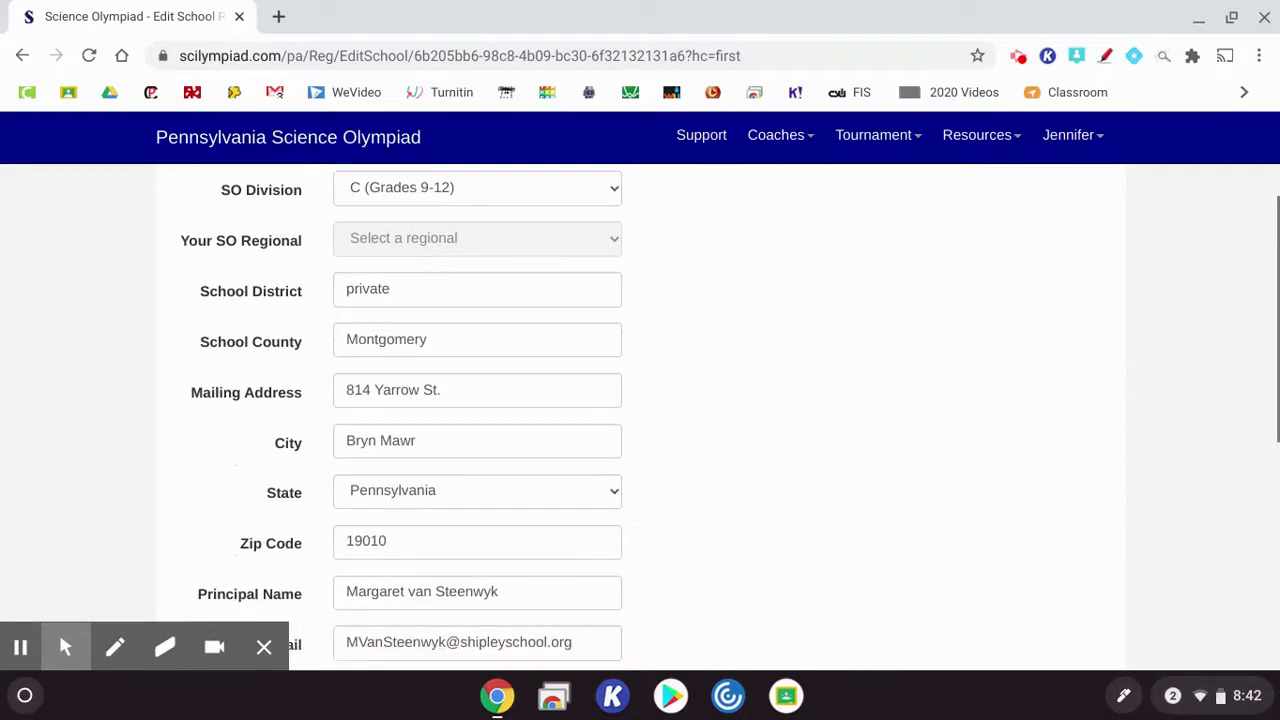
{"action": "scroll", "coordinate": [640, 418], "scroll_direction": "down", "scroll_amount": 2}
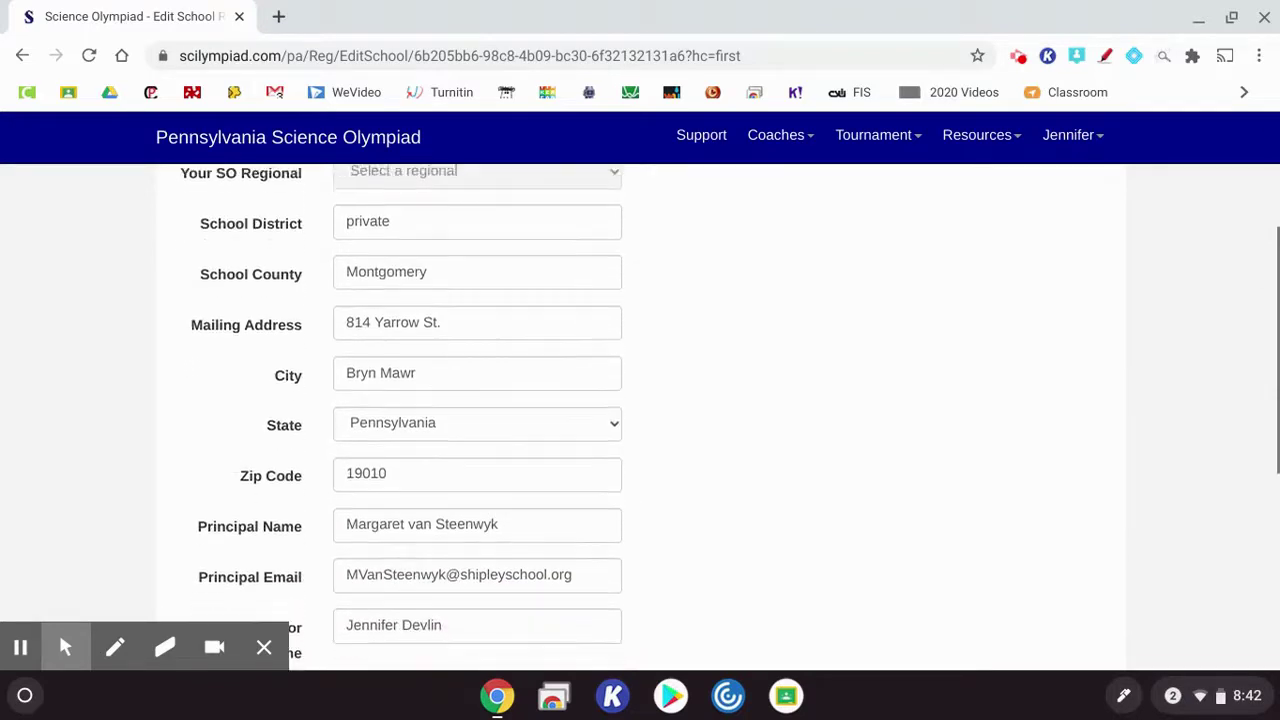
{"action": "scroll", "coordinate": [640, 418], "scroll_direction": "down", "scroll_amount": 5}
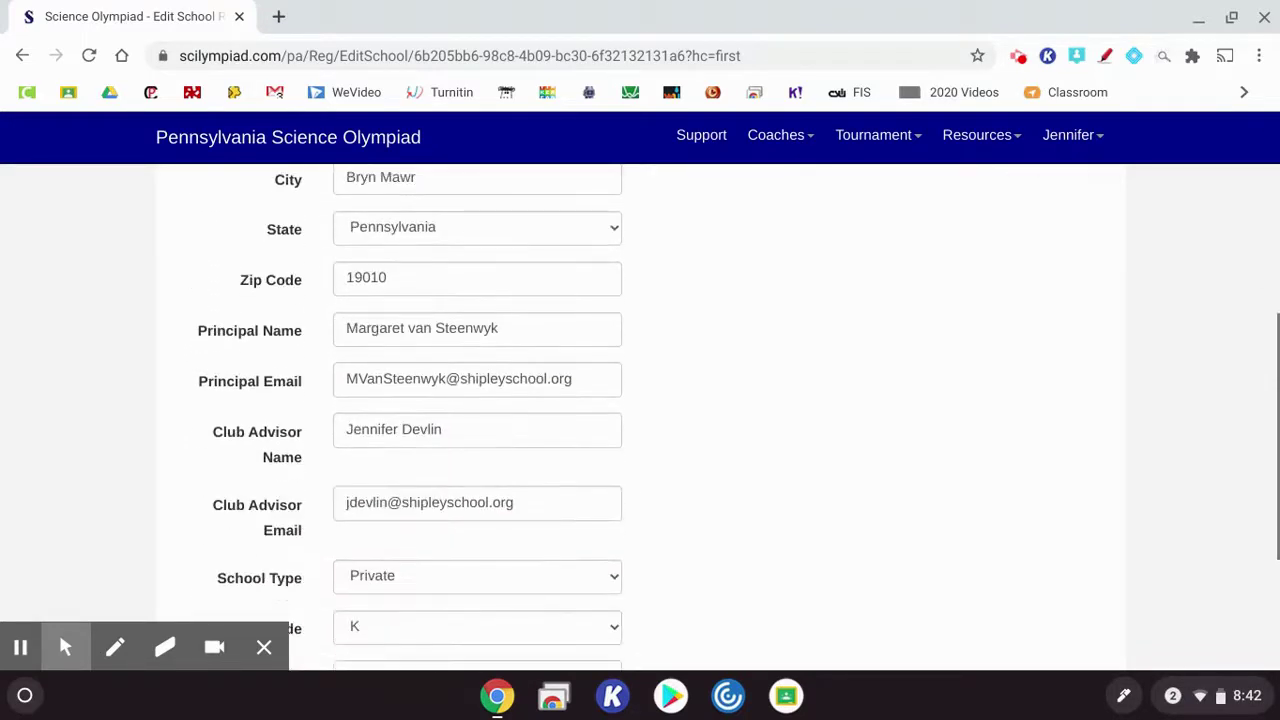
{"action": "scroll", "coordinate": [640, 418], "scroll_direction": "down", "scroll_amount": 1}
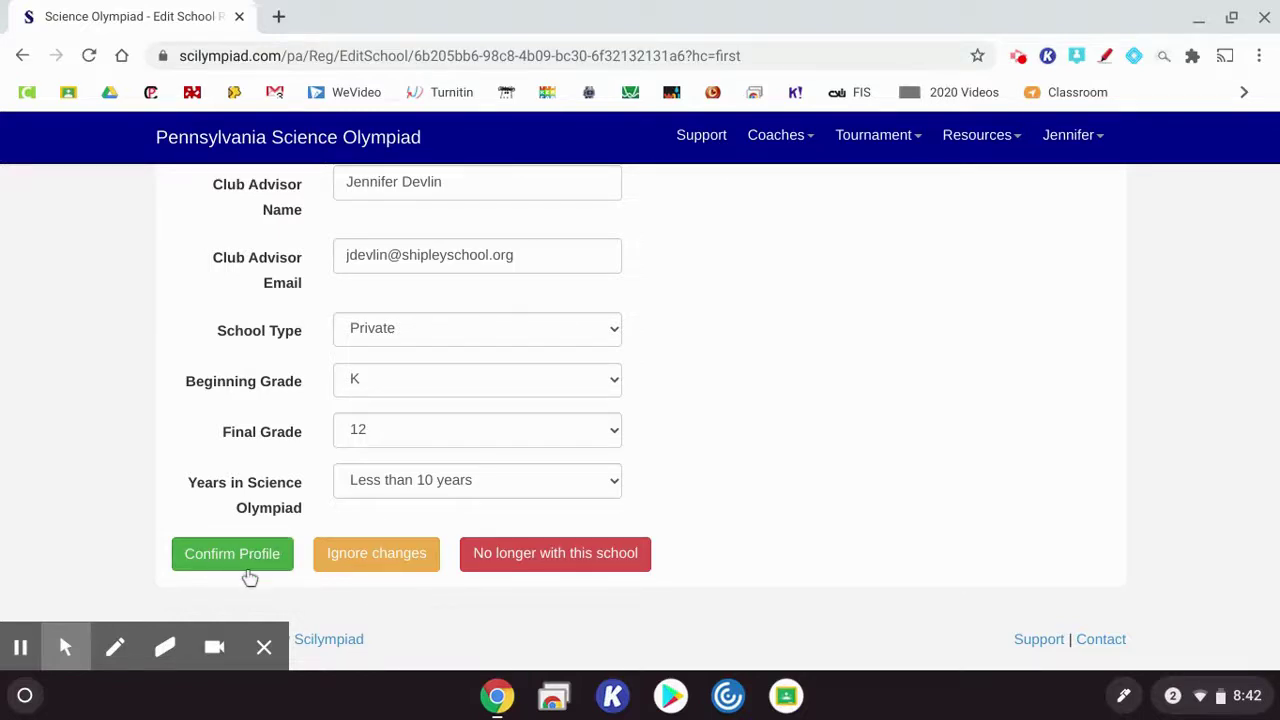
{"action": "scroll", "coordinate": [348, 393], "scroll_direction": "up", "scroll_amount": 1}
{"action": "scroll", "coordinate": [348, 393], "scroll_direction": "up", "scroll_amount": 4}
{"action": "scroll", "coordinate": [348, 393], "scroll_direction": "up", "scroll_amount": 3}
{"action": "scroll", "coordinate": [348, 393], "scroll_direction": "down", "scroll_amount": 6}
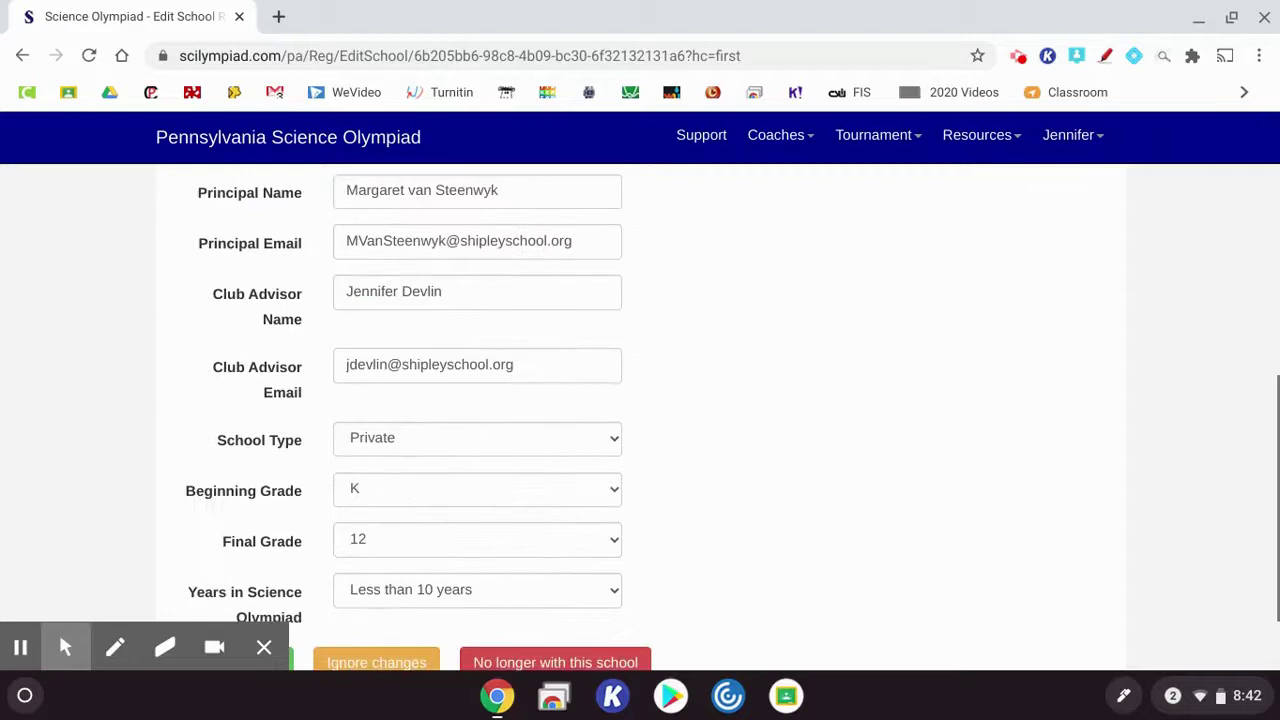
{"action": "scroll", "coordinate": [191, 600], "scroll_direction": "down", "scroll_amount": 2}
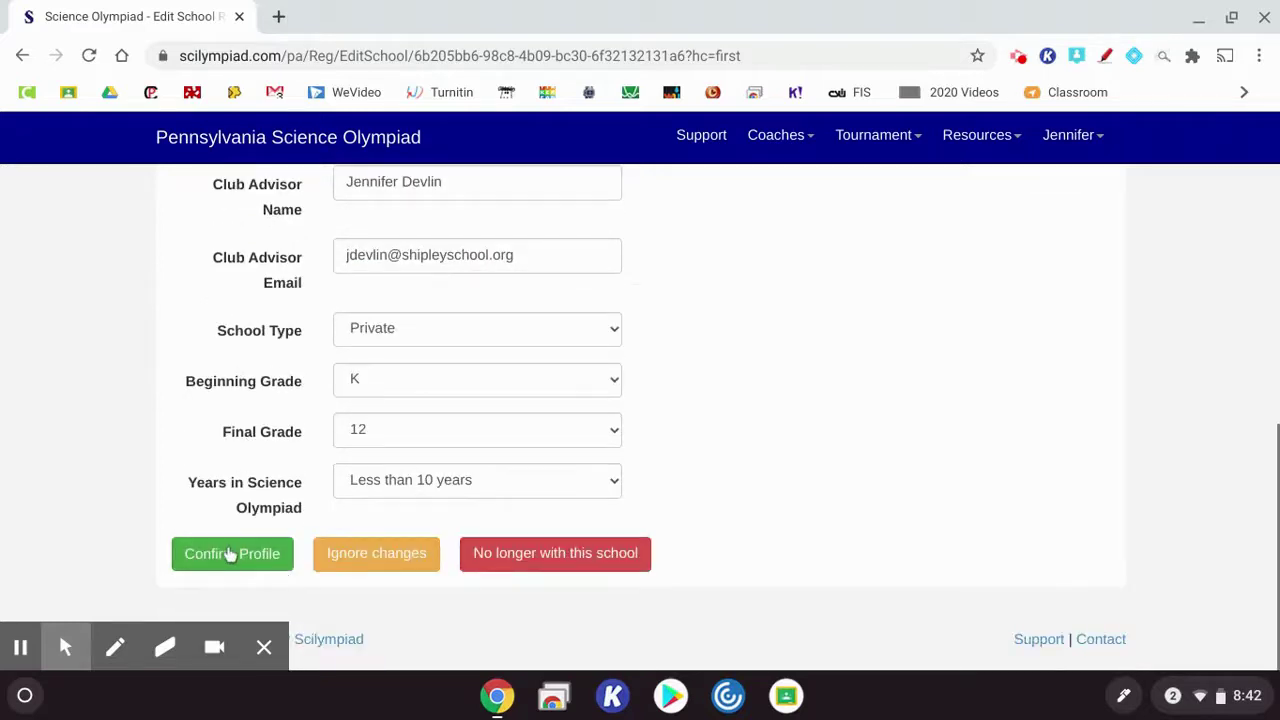
{"action": "scroll", "coordinate": [322, 452], "scroll_direction": "up", "scroll_amount": 1}
{"action": "scroll", "coordinate": [322, 455], "scroll_direction": "down", "scroll_amount": 1}
Confirm the reviewed school profile
{"action": "left_click", "coordinate": [240, 556]}
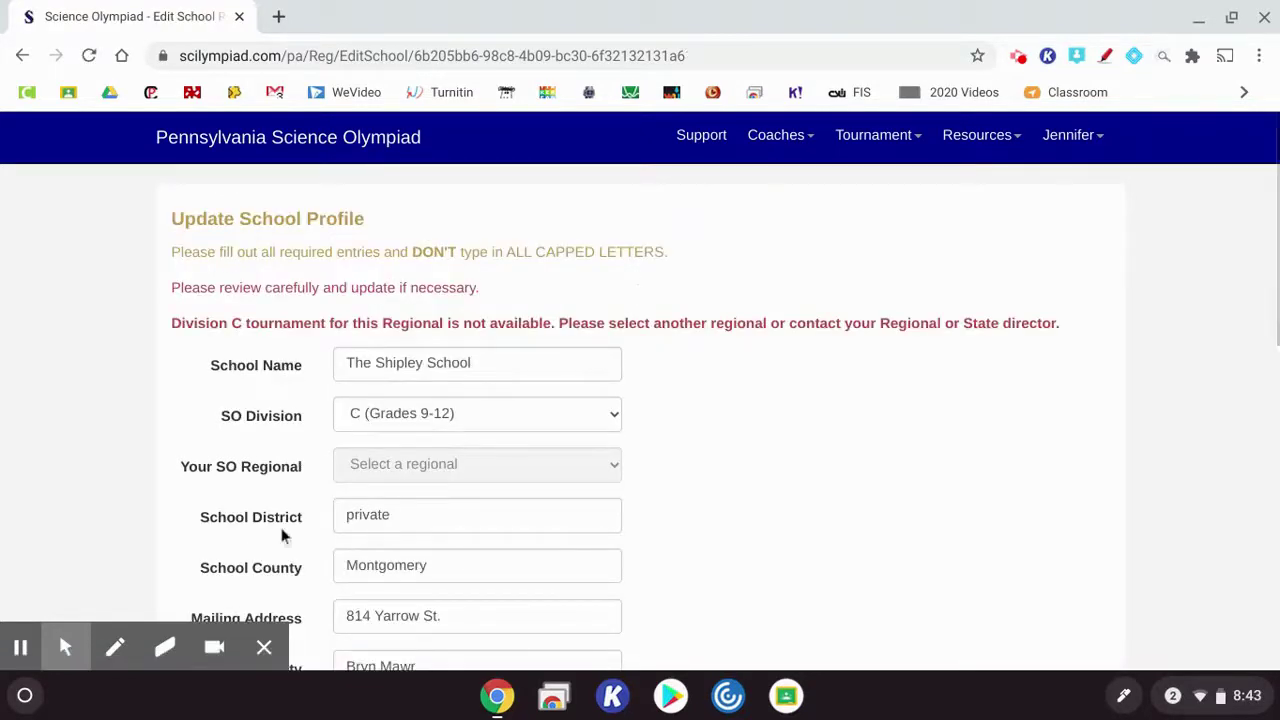
{"action": "scroll", "coordinate": [634, 428], "scroll_direction": "down", "scroll_amount": 1}
{"action": "scroll", "coordinate": [634, 428], "scroll_direction": "down", "scroll_amount": 1}
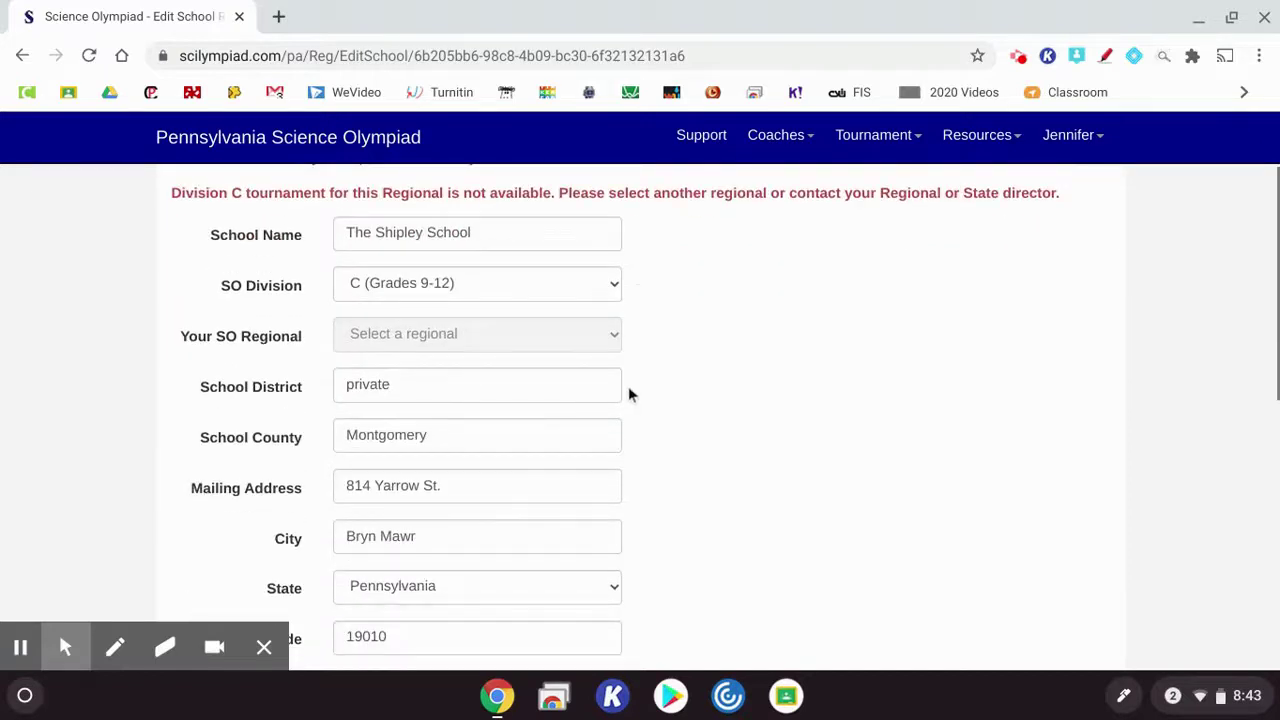
{"action": "scroll", "coordinate": [629, 394], "scroll_direction": "up", "scroll_amount": 1}
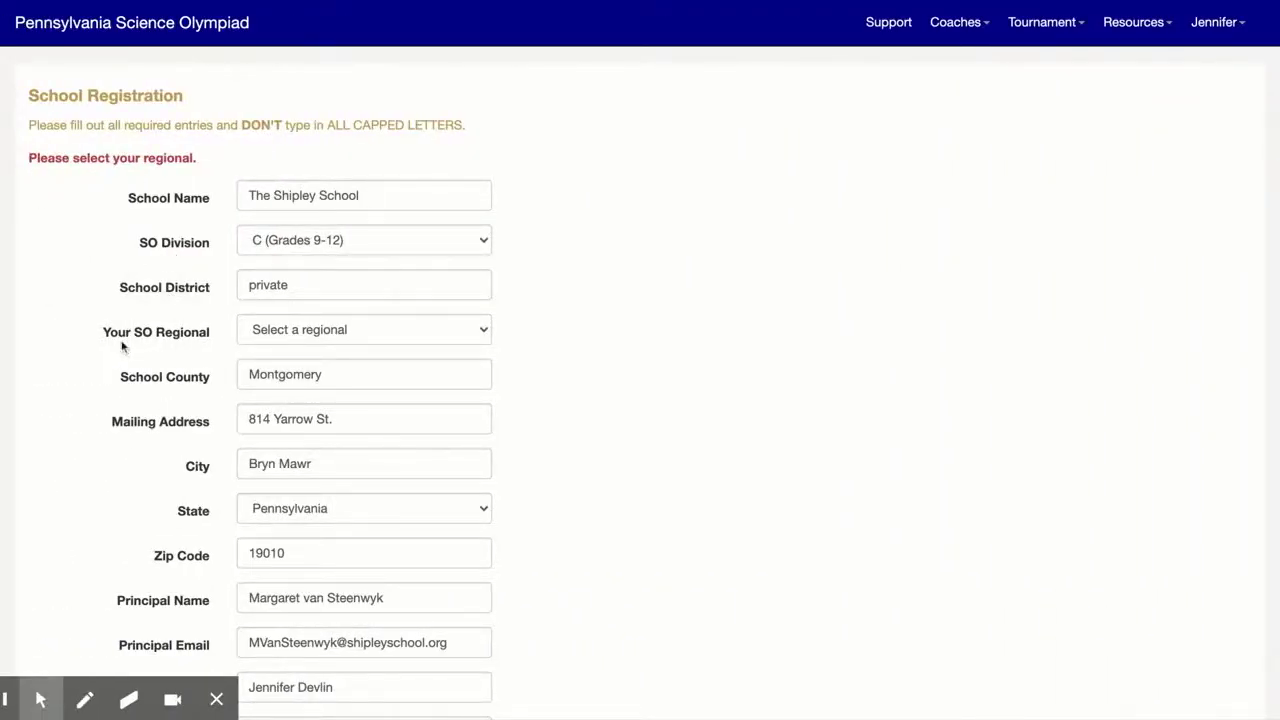
Choose Southeast North Region as the school's SO regional
{"action": "left_click", "coordinate": [278, 336]}
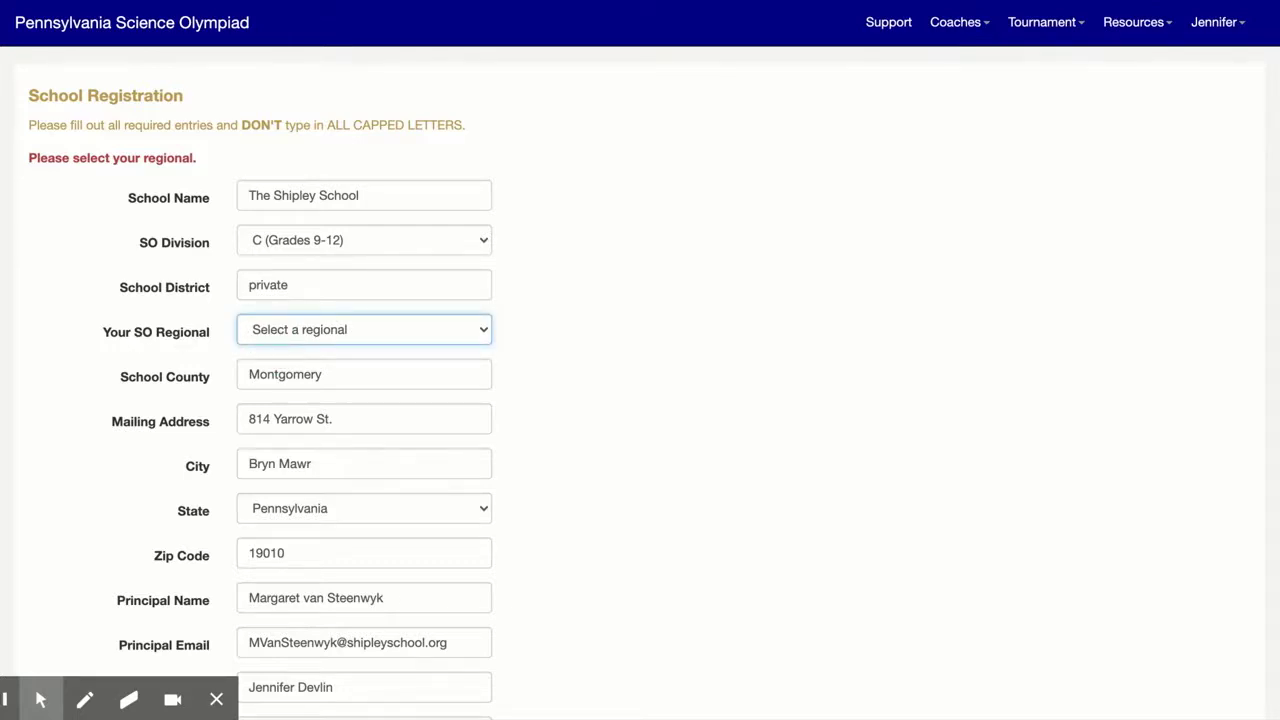
{"action": "left_click", "coordinate": [368, 445]}
{"action": "scroll", "coordinate": [368, 445], "scroll_direction": "down", "scroll_amount": 5}
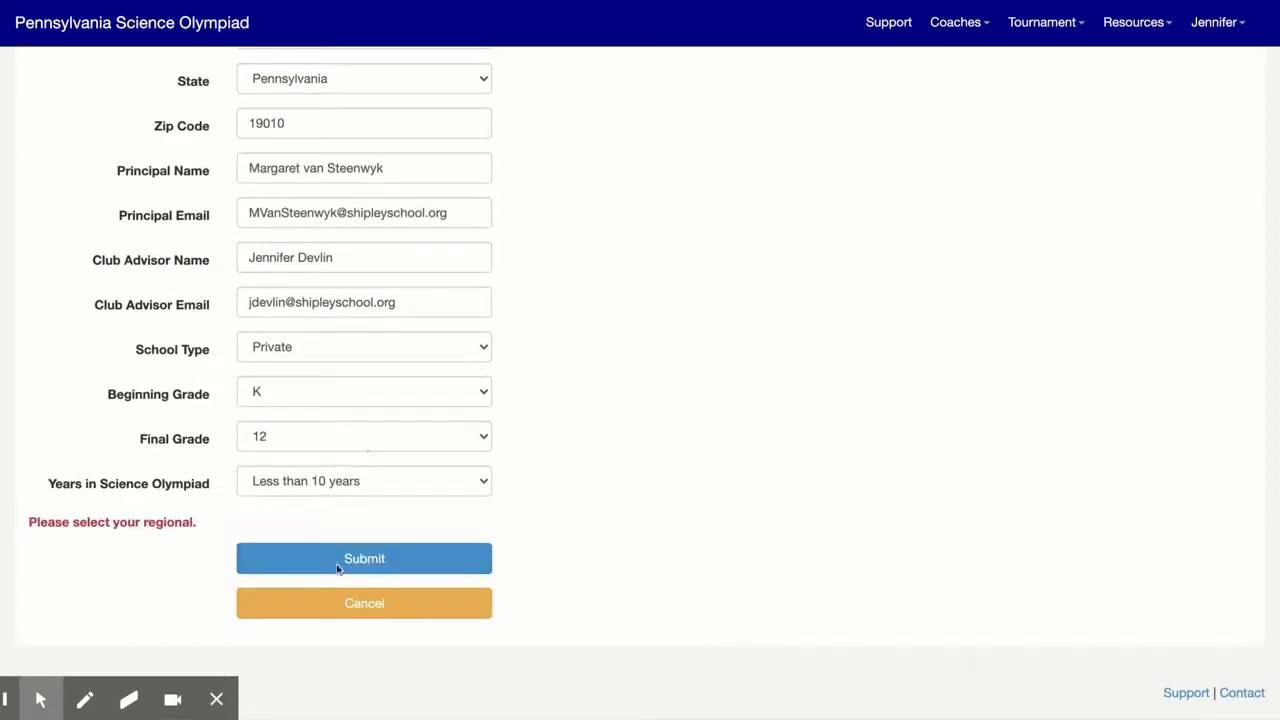
{"action": "left_click", "coordinate": [358, 566]}
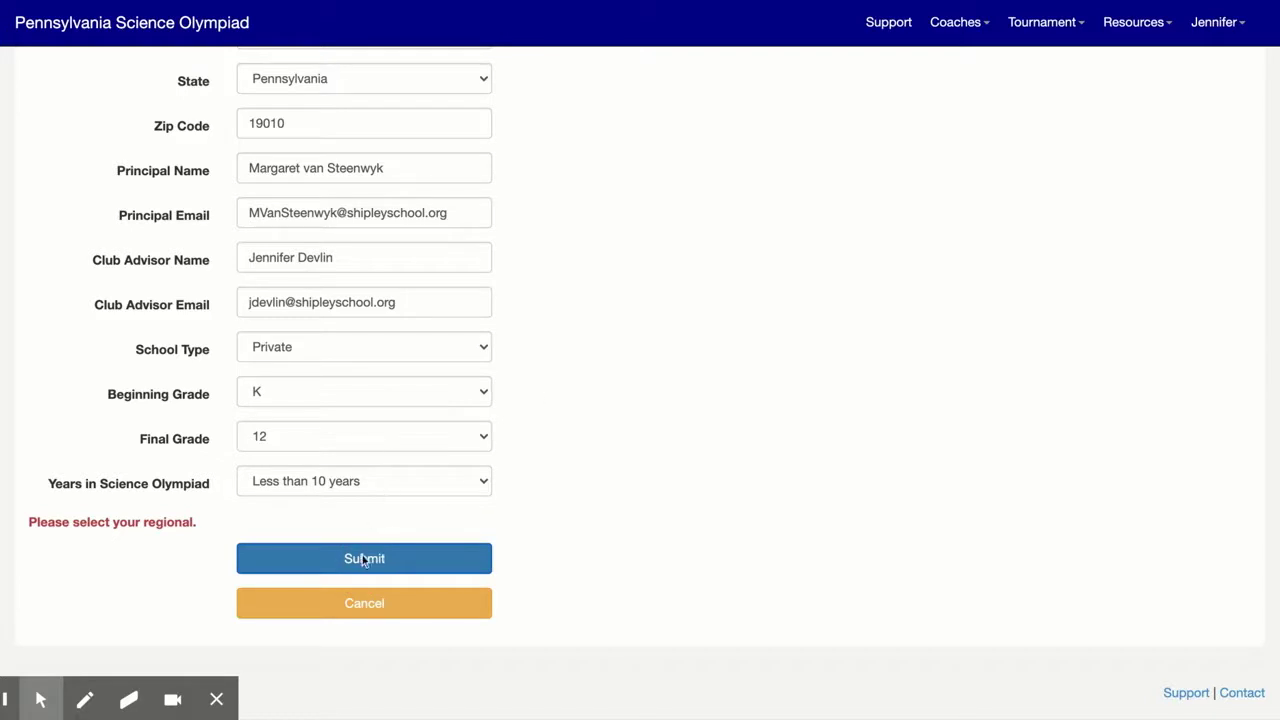
Submit the school registration and go on to Add/Update Your Teams
{"action": "left_click", "coordinate": [360, 562]}
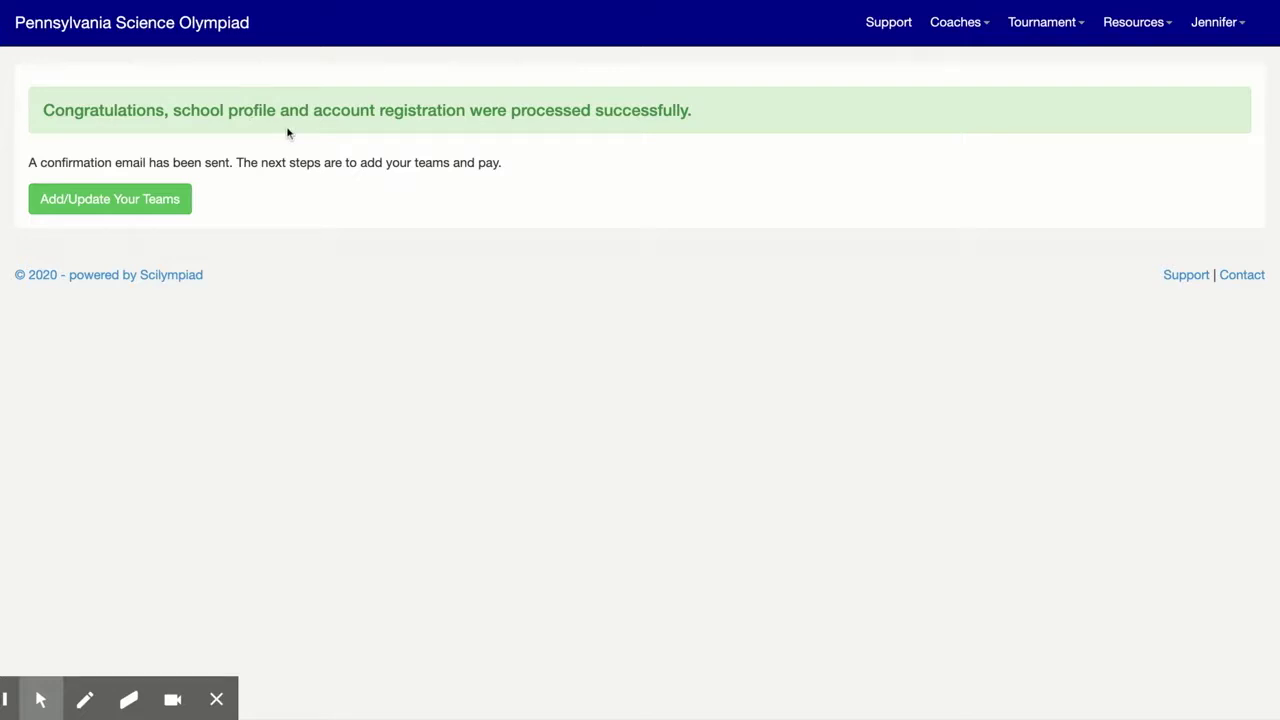
{"action": "left_click", "coordinate": [139, 203]}
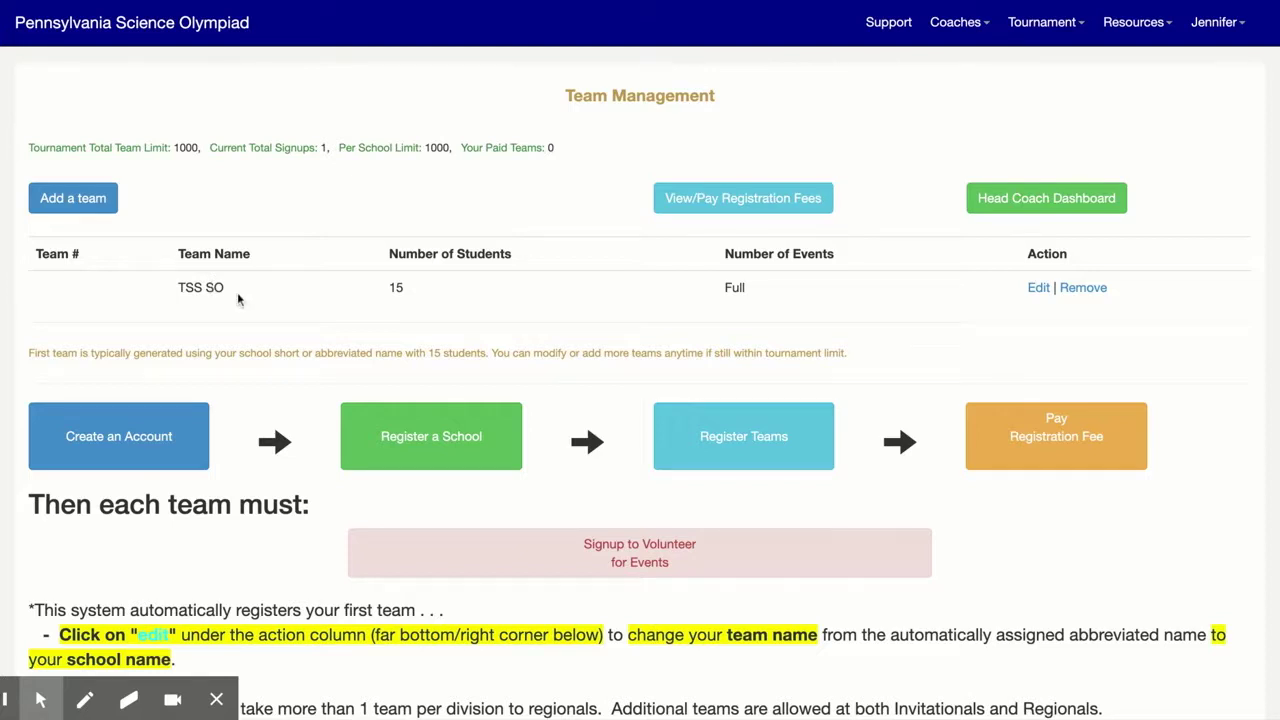
Rename team TSS SO to 'The Shipley School' and save the change
{"action": "left_click", "coordinate": [1038, 290]}
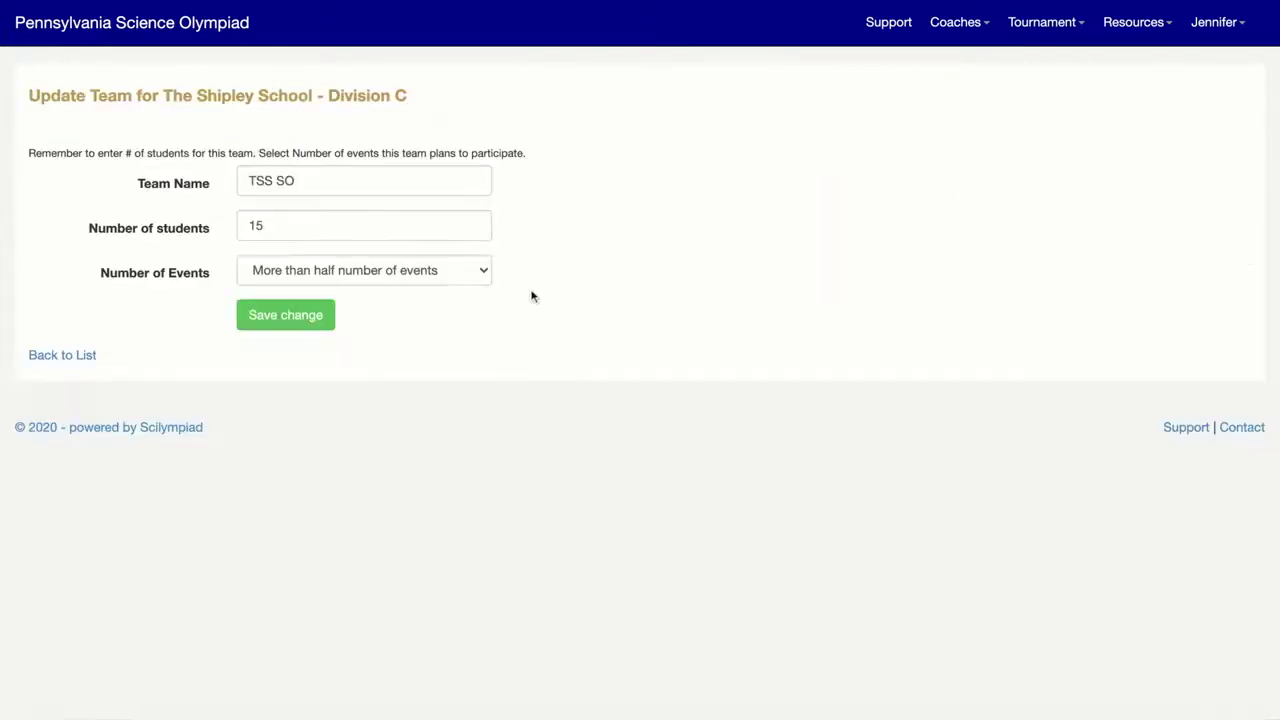
{"action": "left_click", "coordinate": [294, 178]}
{"action": "triple_click", "coordinate": [314, 177]}
{"action": "type", "text": "The Shipley School"}
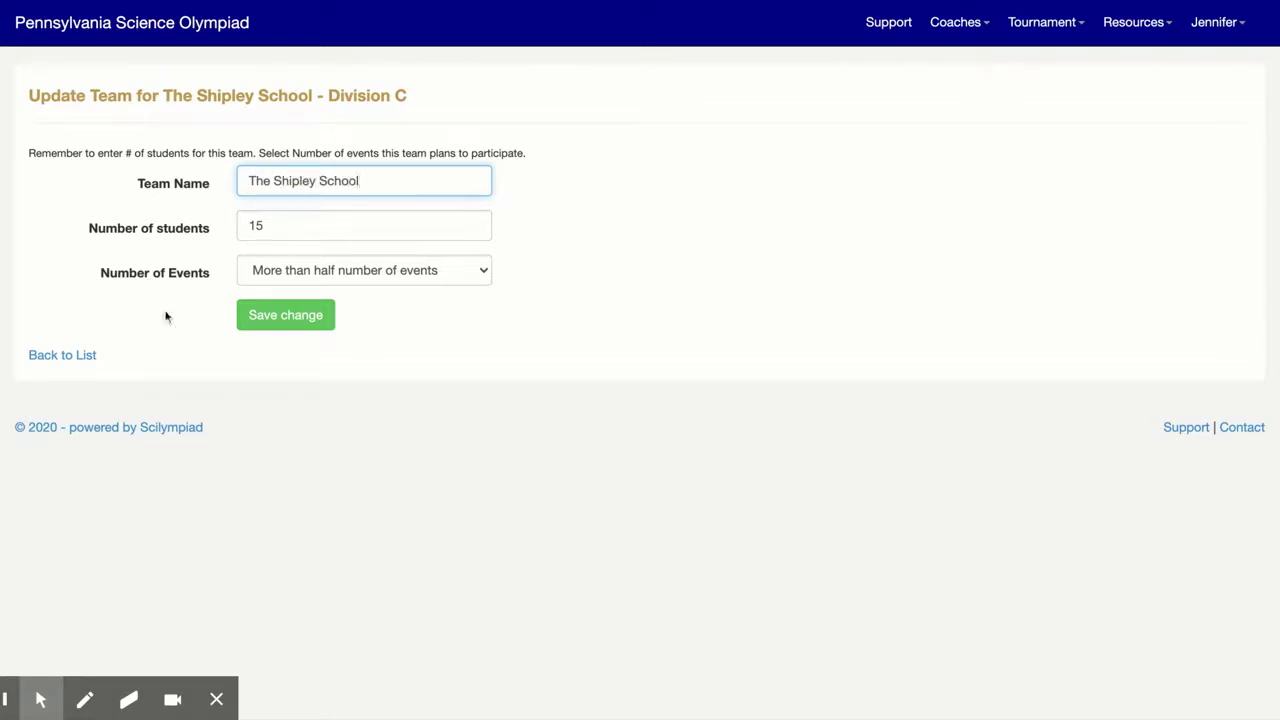
{"action": "left_click", "coordinate": [276, 320]}
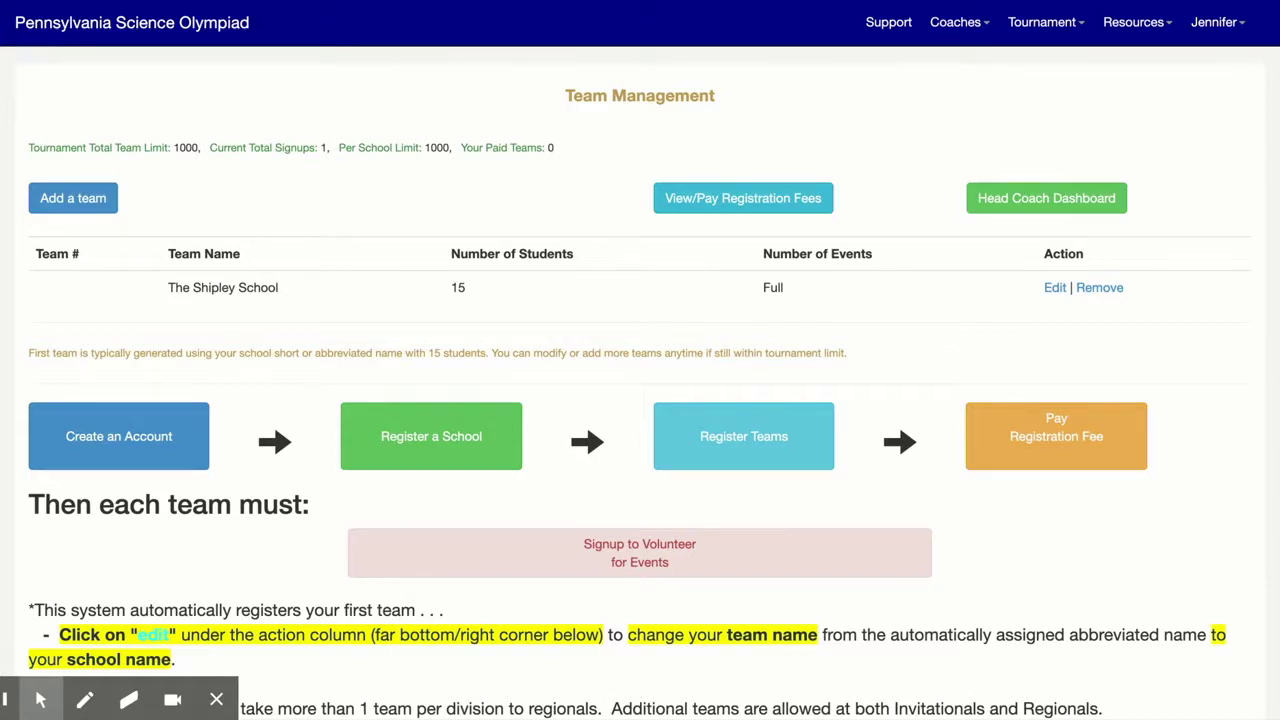
Add a team named 'The Shipley School green' with 15 students
{"action": "left_click", "coordinate": [104, 200]}
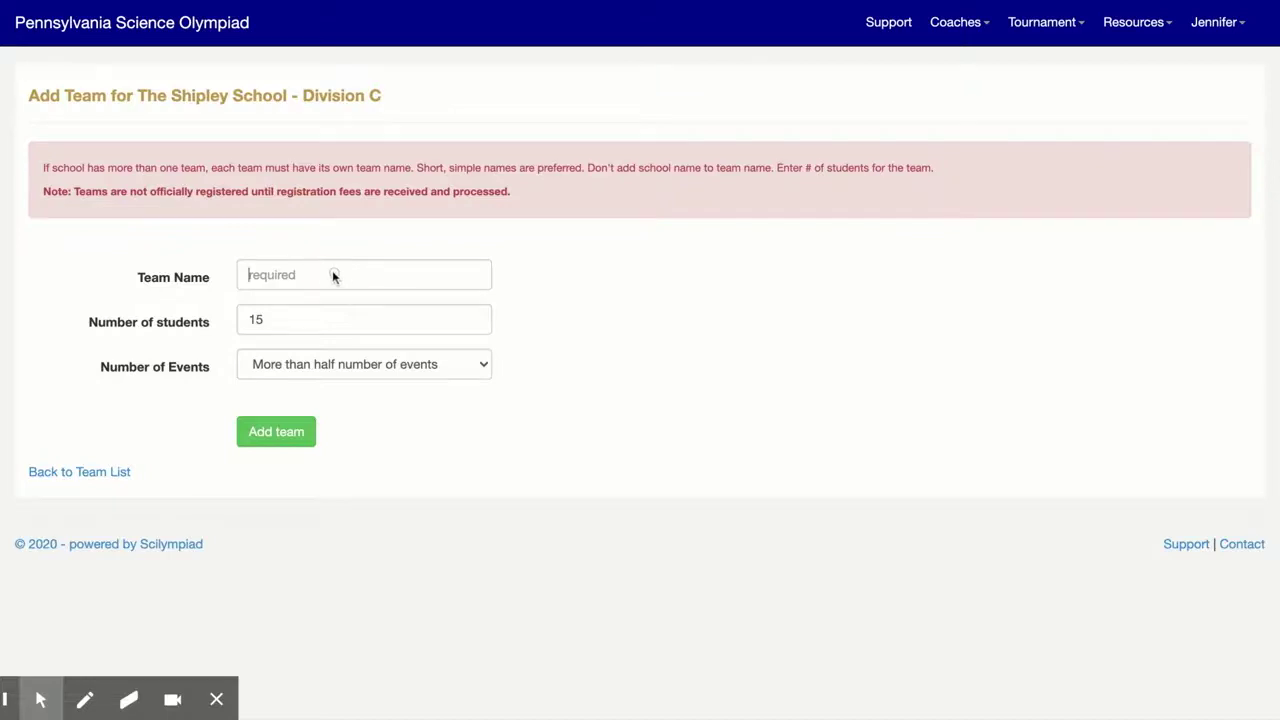
{"action": "left_click", "coordinate": [333, 276]}
{"action": "type", "text": "The Shiple"}
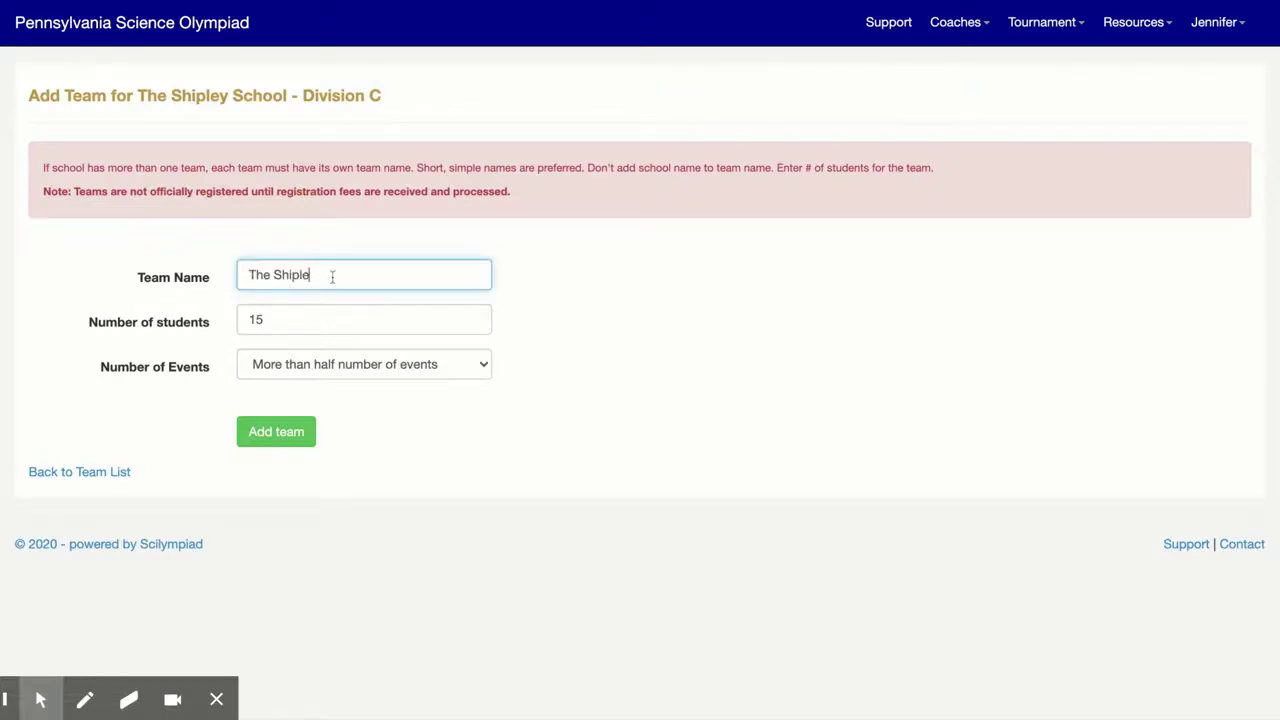
{"action": "type", "text": "y School green"}
{"action": "left_click", "coordinate": [386, 367]}
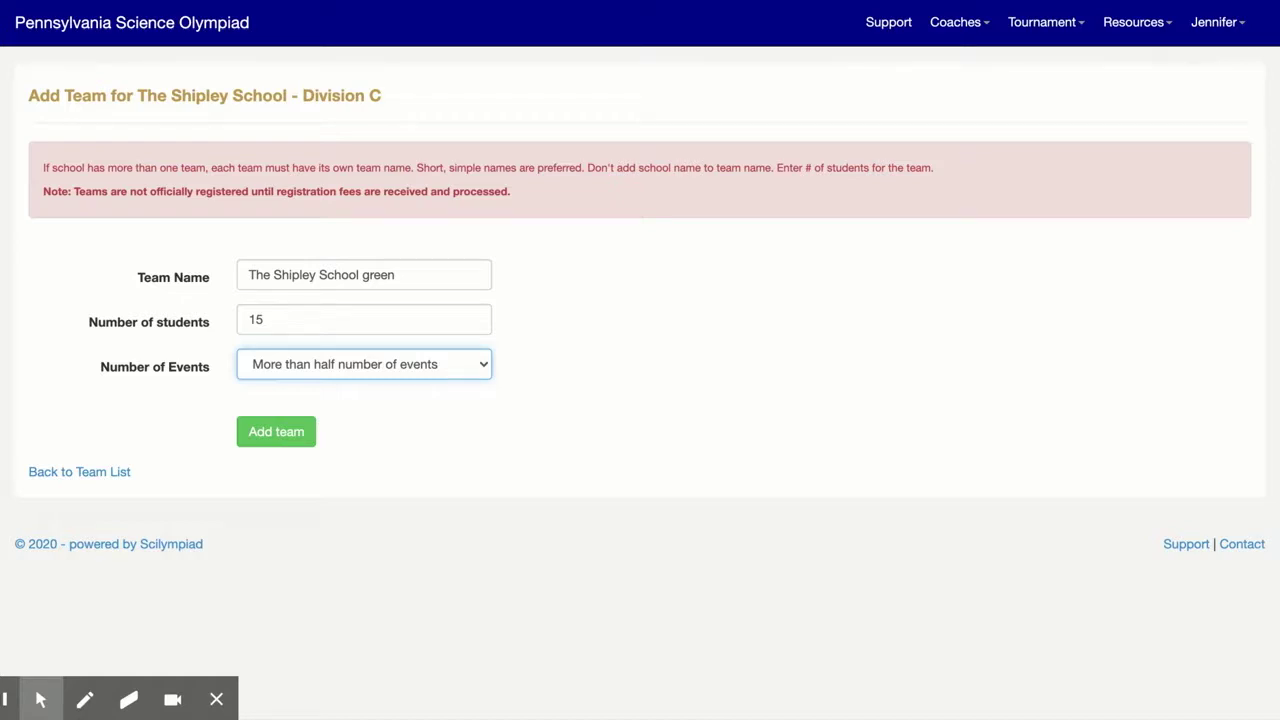
{"action": "left_click", "coordinate": [281, 441]}
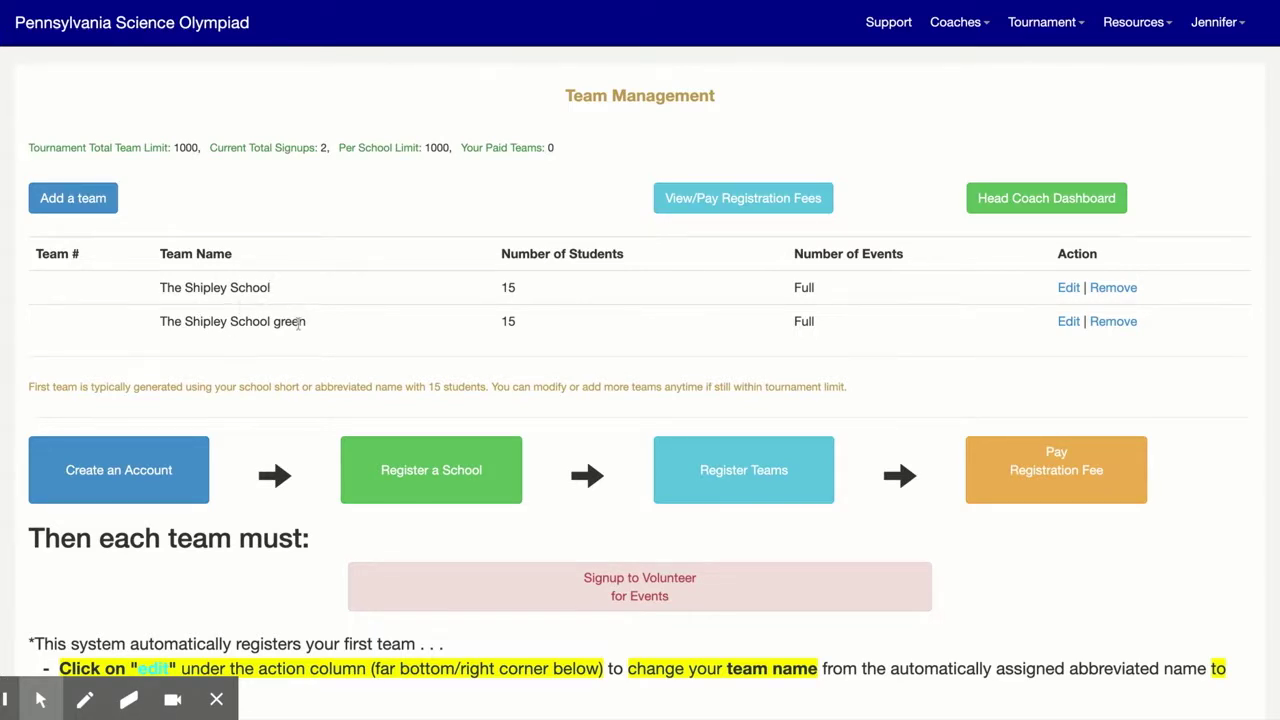
Add a team named 'The Shipley School white' with 15 students
{"action": "left_click", "coordinate": [100, 200]}
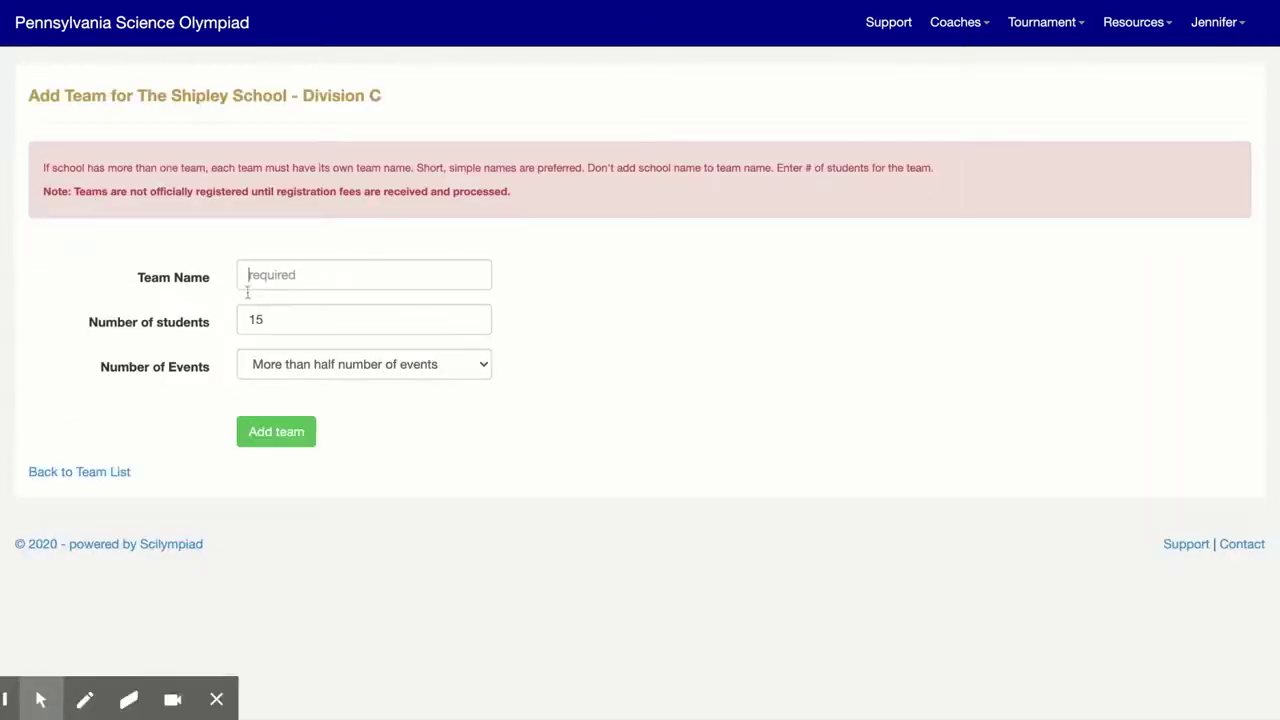
{"action": "left_click", "coordinate": [307, 273]}
{"action": "type", "text": "The Shipley"}
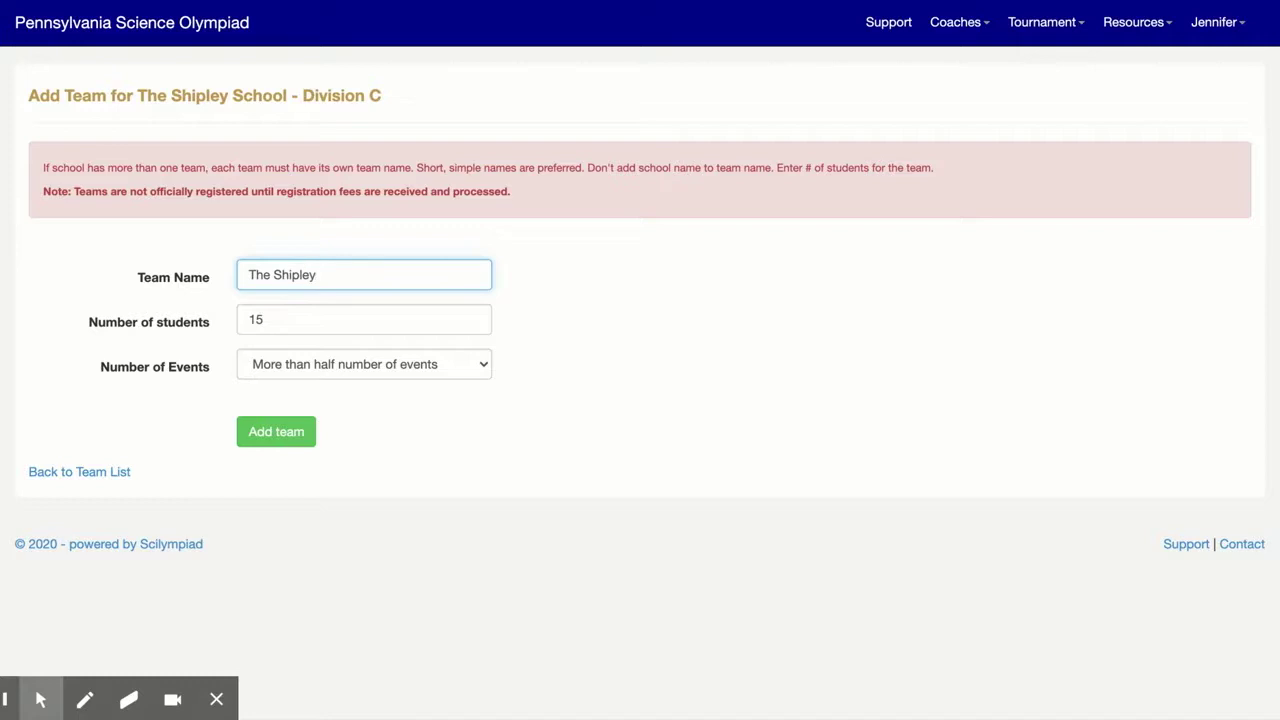
{"action": "type", "text": " School white"}
{"action": "left_click", "coordinate": [272, 432]}
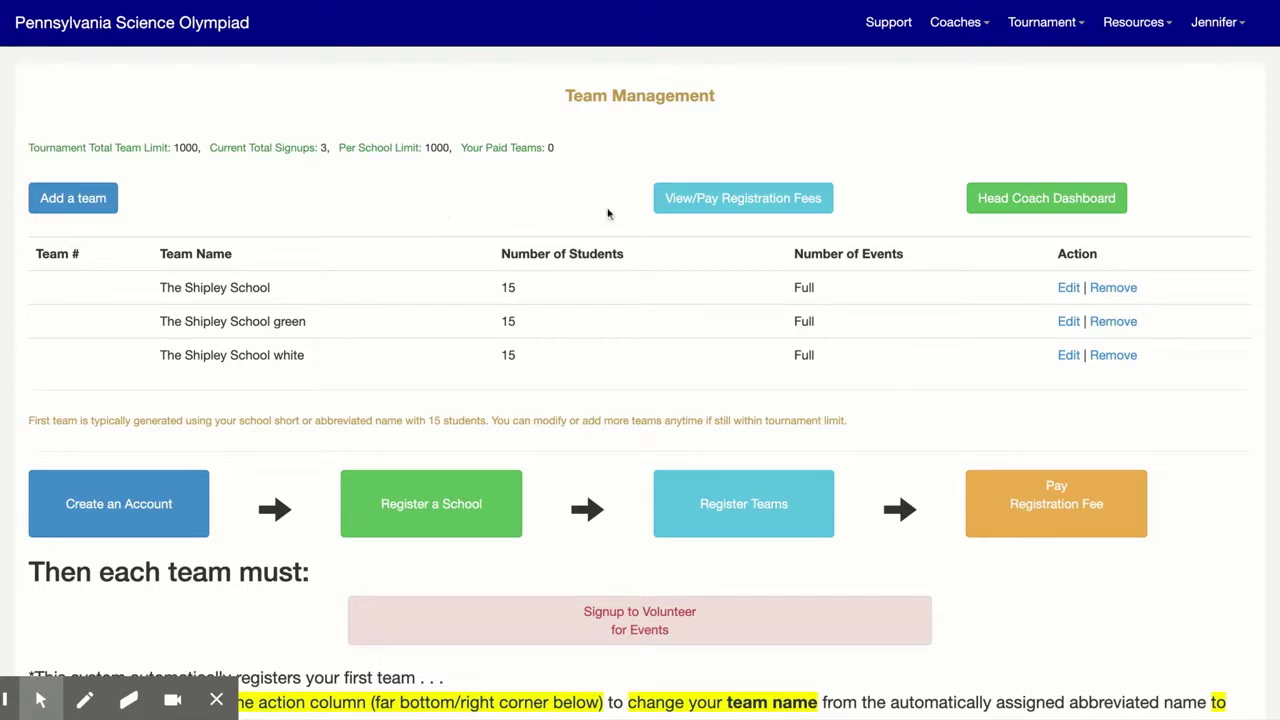
Go to View/Pay Registration Fees to see the available discount credits
{"action": "left_click", "coordinate": [717, 202]}
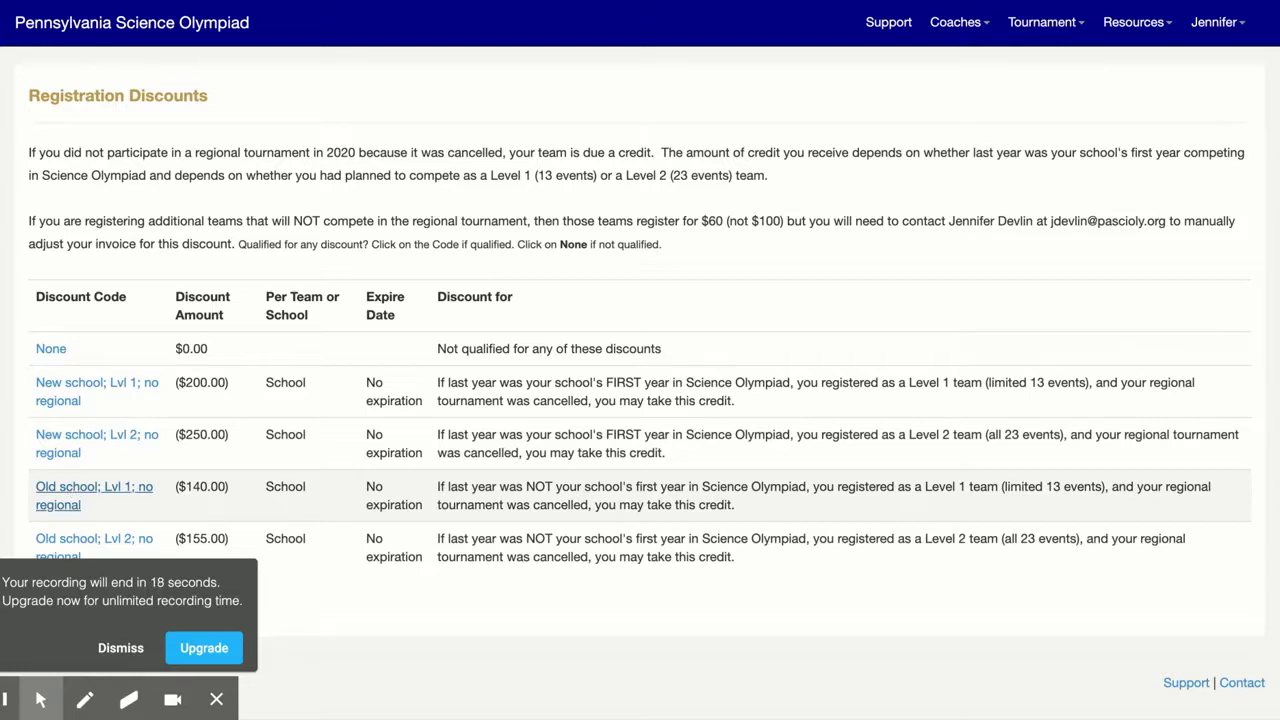
Apply the Old school; Lvl 2; no regional credit of $155.00, bringing total fees to $200.00
{"action": "left_click", "coordinate": [77, 540]}
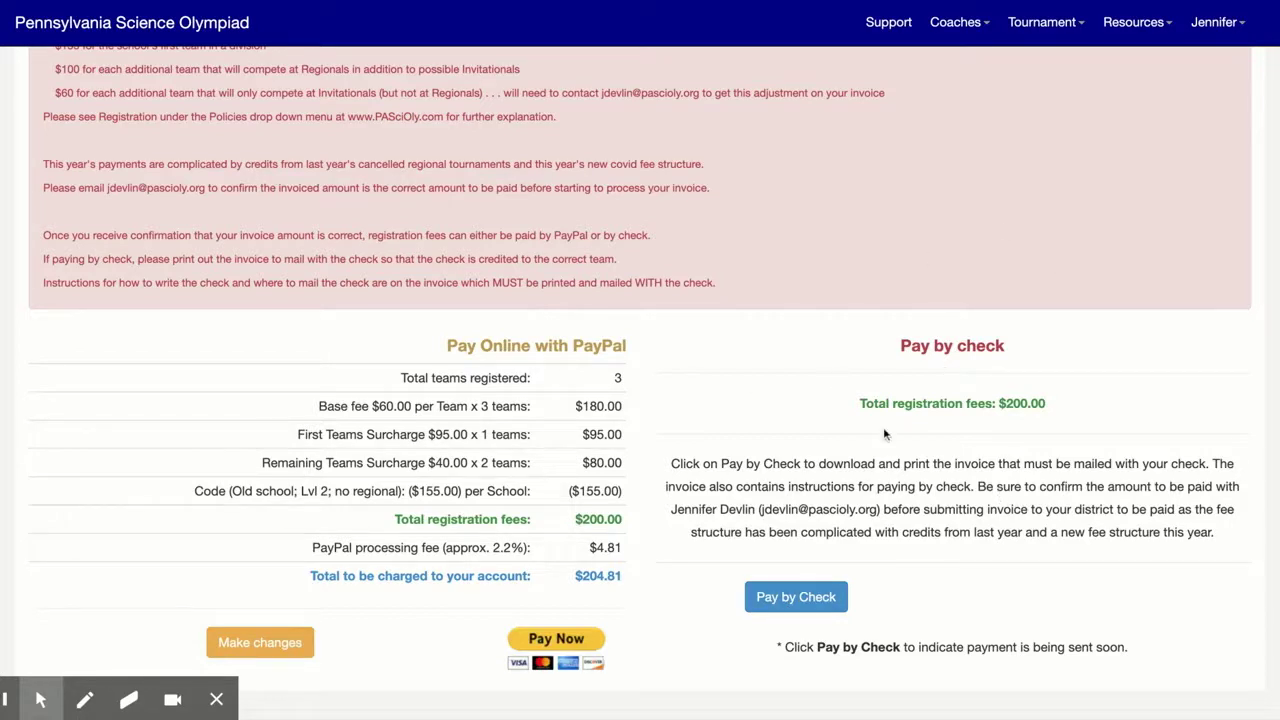
Pay the three-team registration by check and generate the printable invoice
{"action": "left_click", "coordinate": [806, 597]}
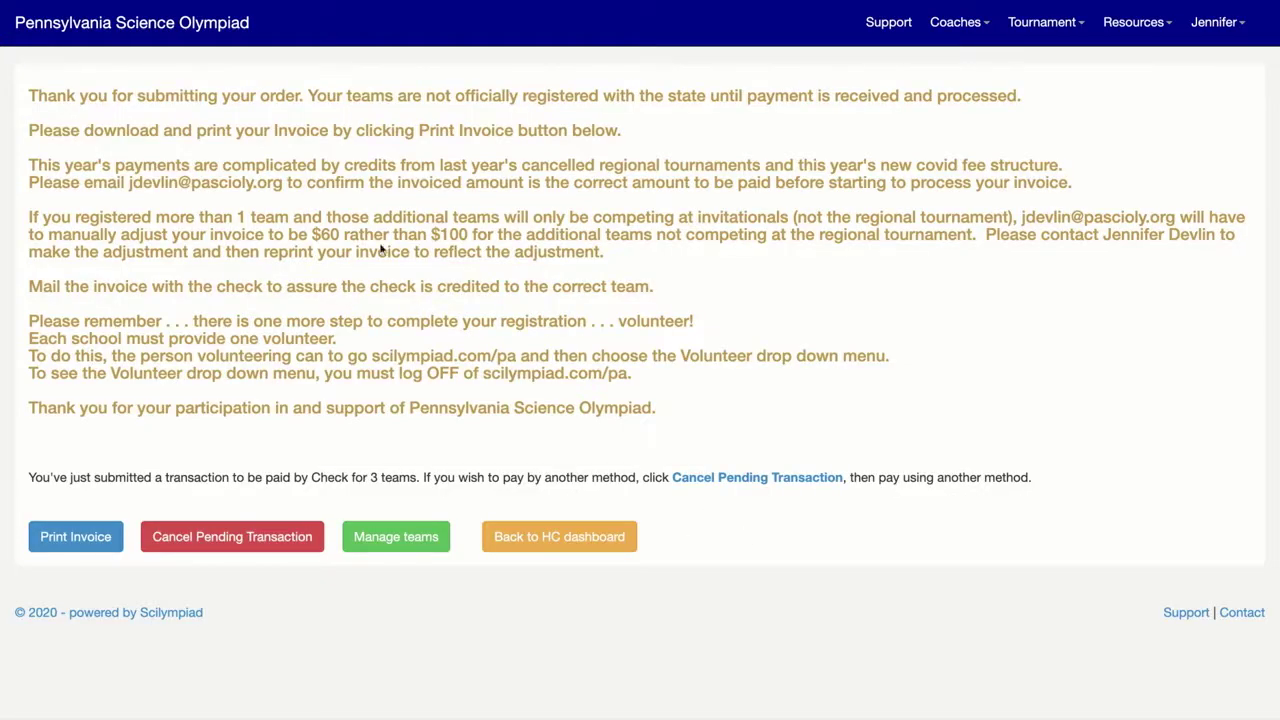
{"action": "left_click", "coordinate": [72, 540]}
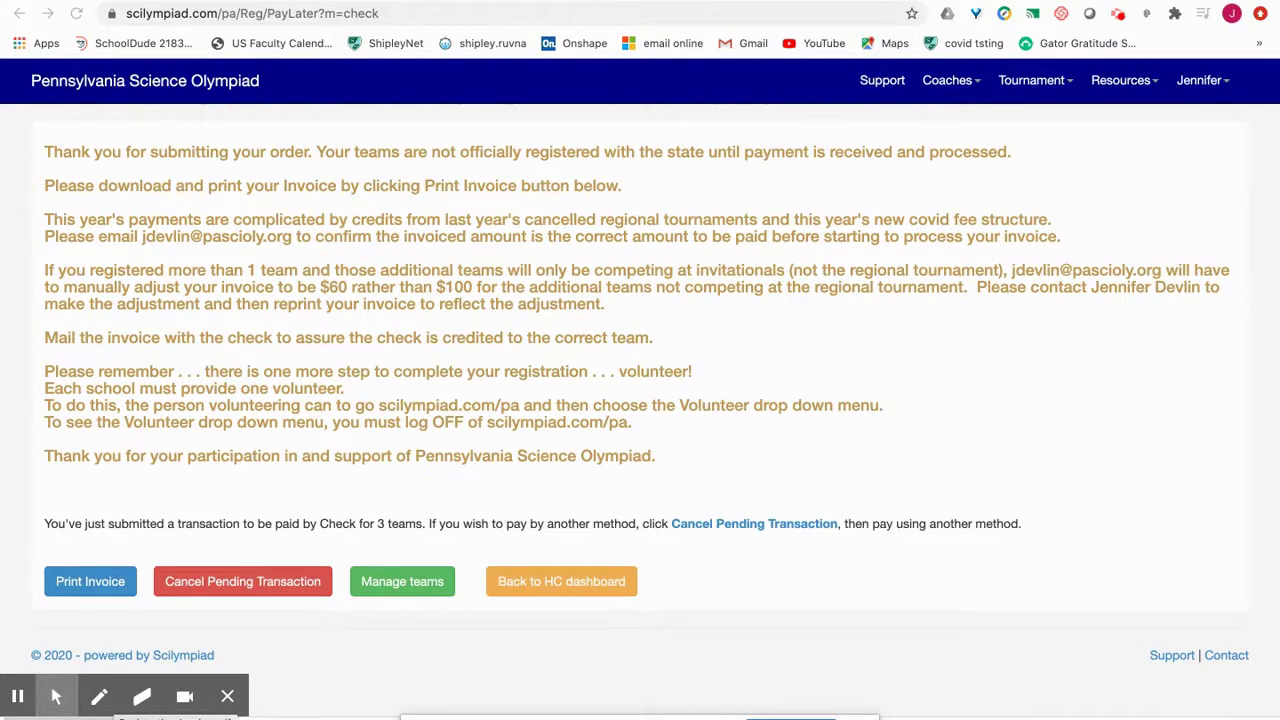
Open Registration_Invoice.pdf and review its fee totals and check-payment instructions
{"action": "left_click", "coordinate": [112, 718]}
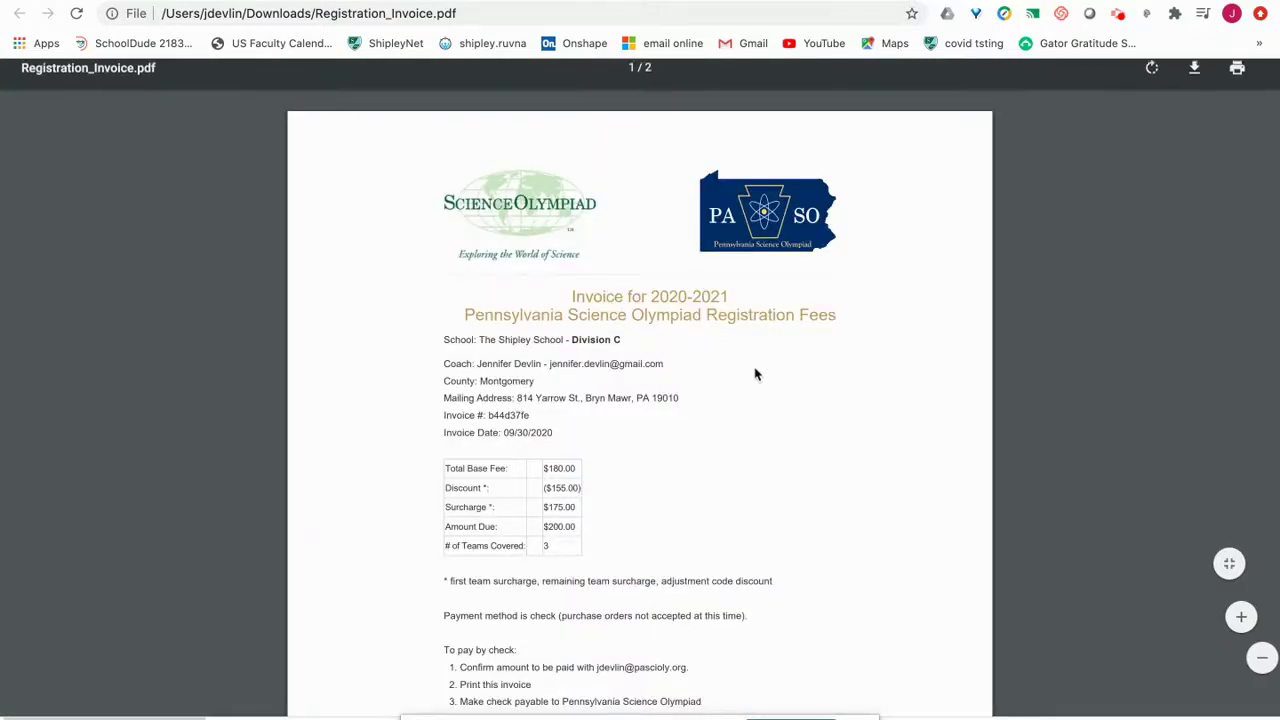
{"action": "scroll", "coordinate": [755, 374], "scroll_direction": "down", "scroll_amount": 5}
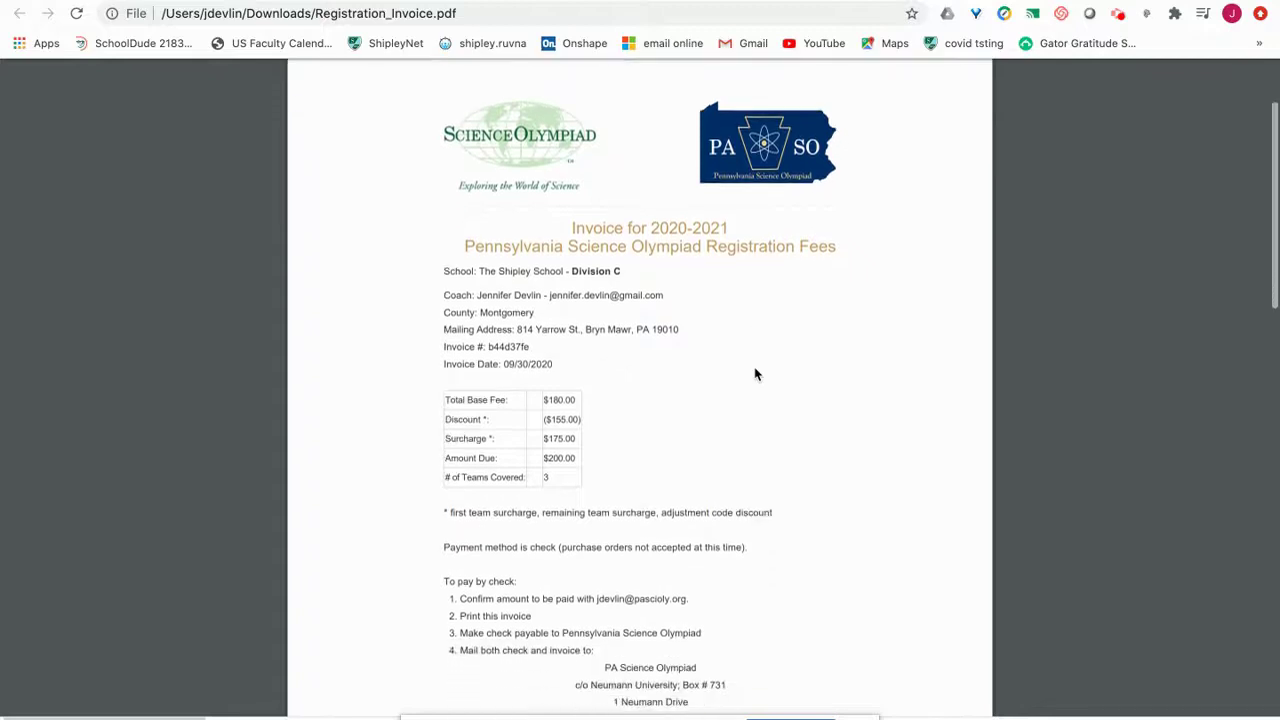
{"action": "scroll", "coordinate": [755, 374], "scroll_direction": "down", "scroll_amount": 1}
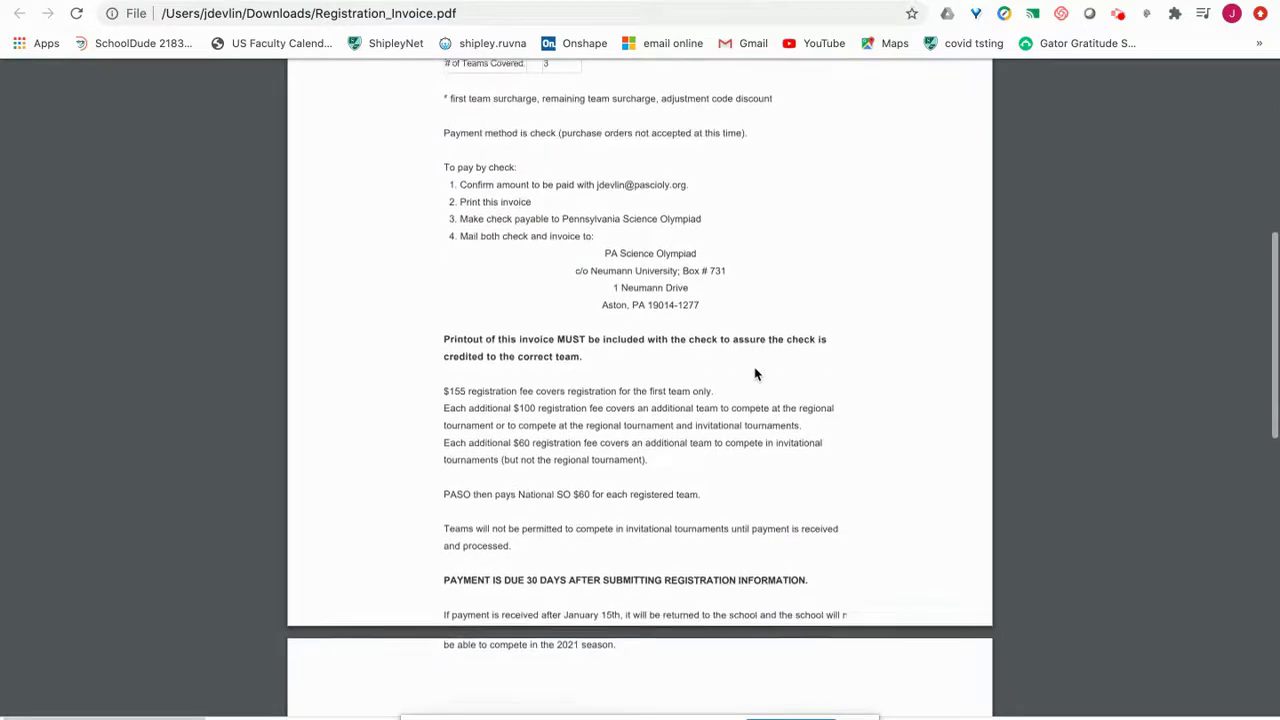
{"action": "scroll", "coordinate": [755, 374], "scroll_direction": "up", "scroll_amount": 6}
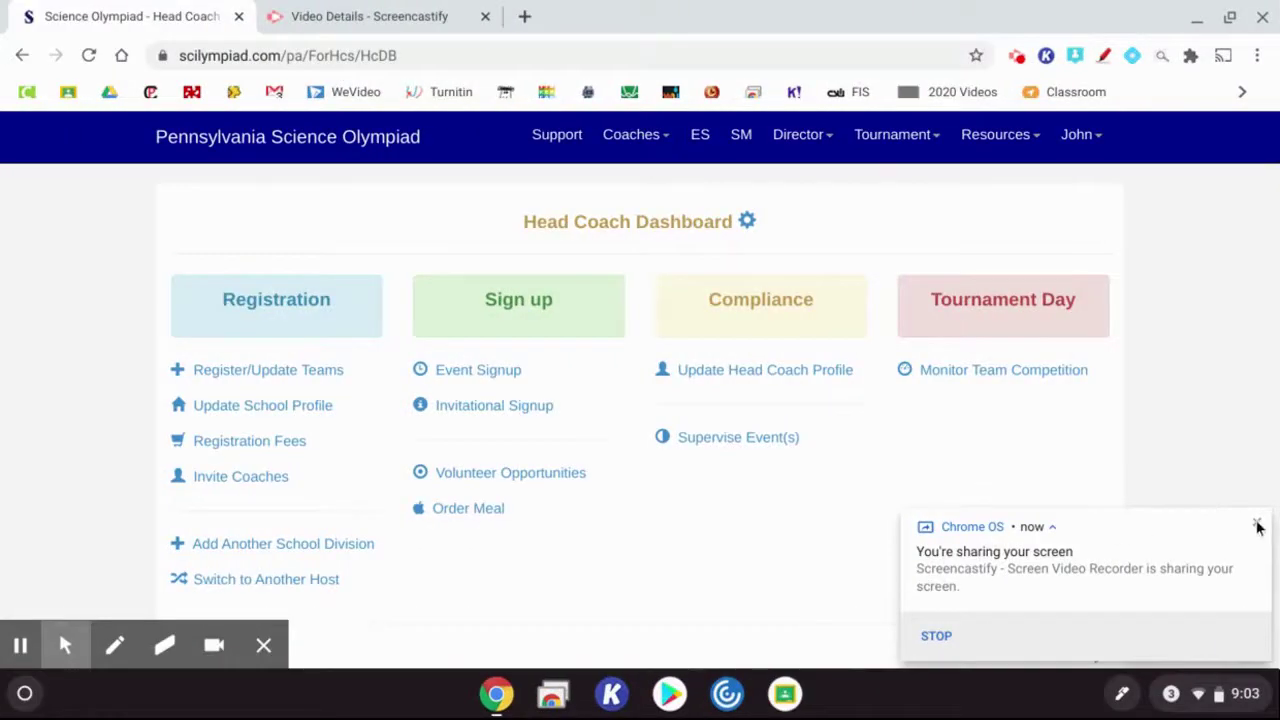
Dismiss the screen-sharing notice and open the Add Co-Head Coach form on Manage Co-Head Coaches
{"action": "left_click", "coordinate": [1255, 522]}
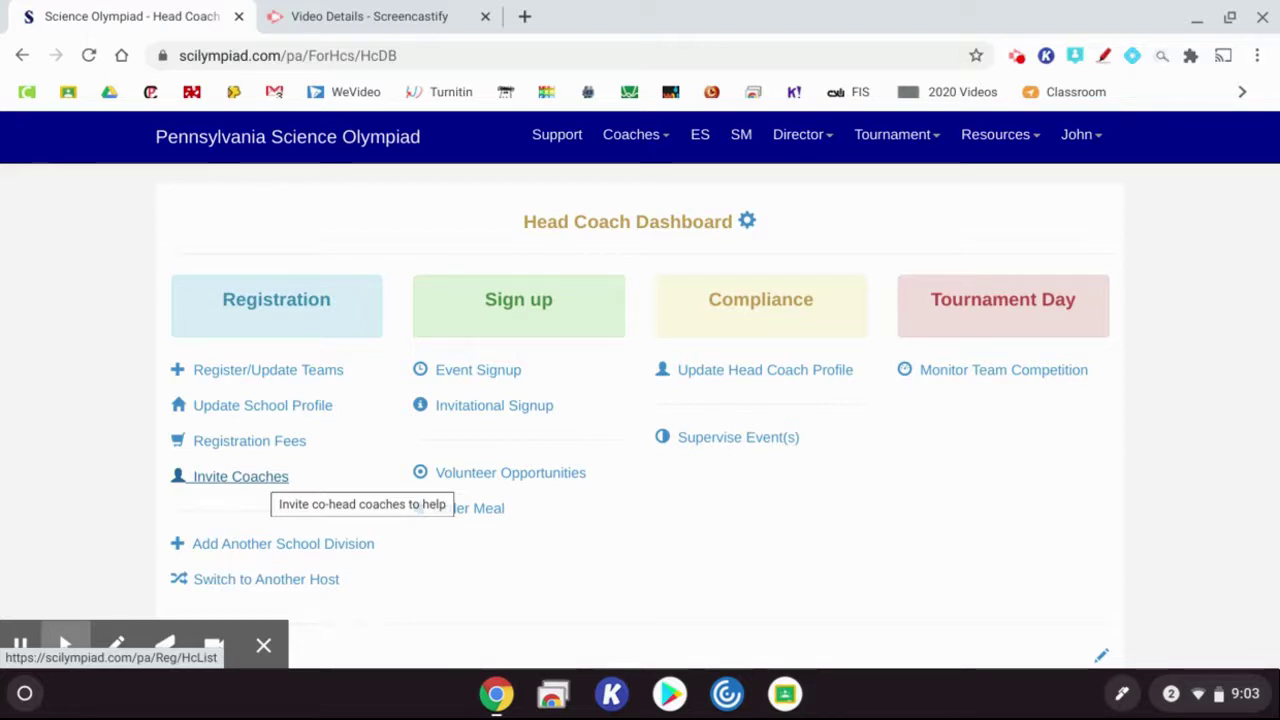
{"action": "left_click", "coordinate": [263, 478]}
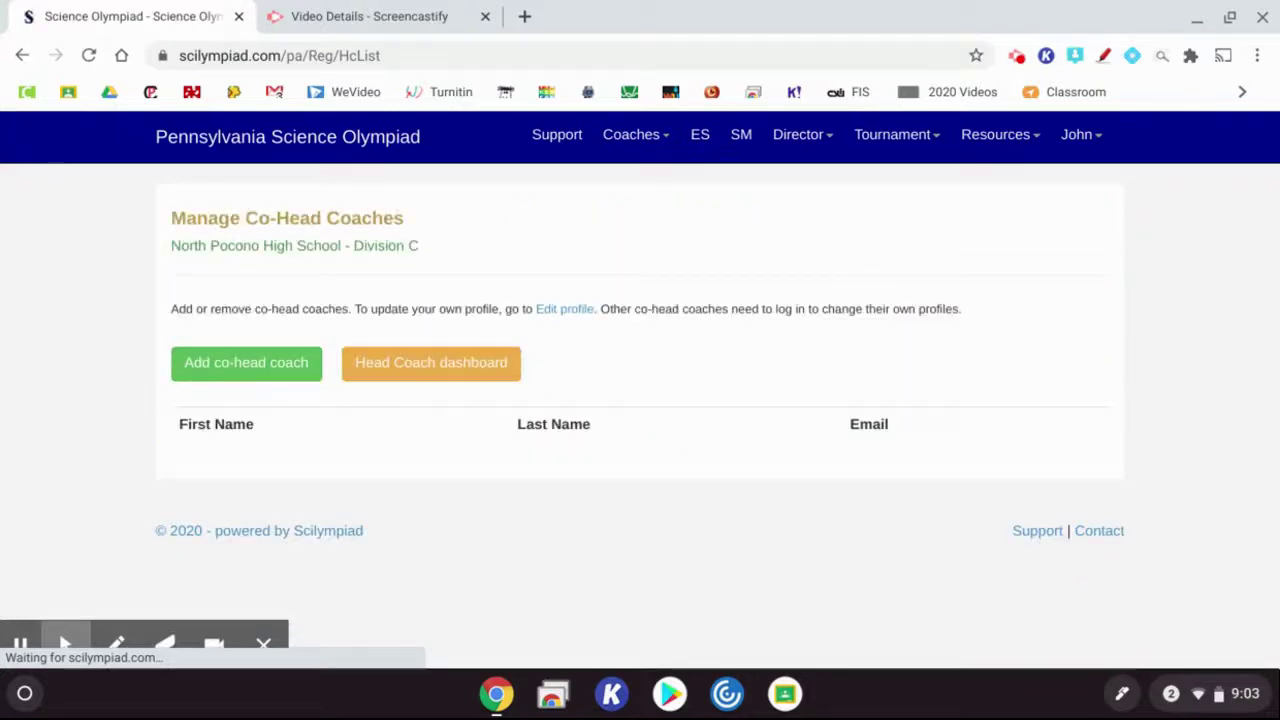
{"action": "left_click", "coordinate": [274, 366]}
Enter the co-head coach's first name, last name, email and phone, submit, then open Support
{"action": "left_click", "coordinate": [383, 289]}
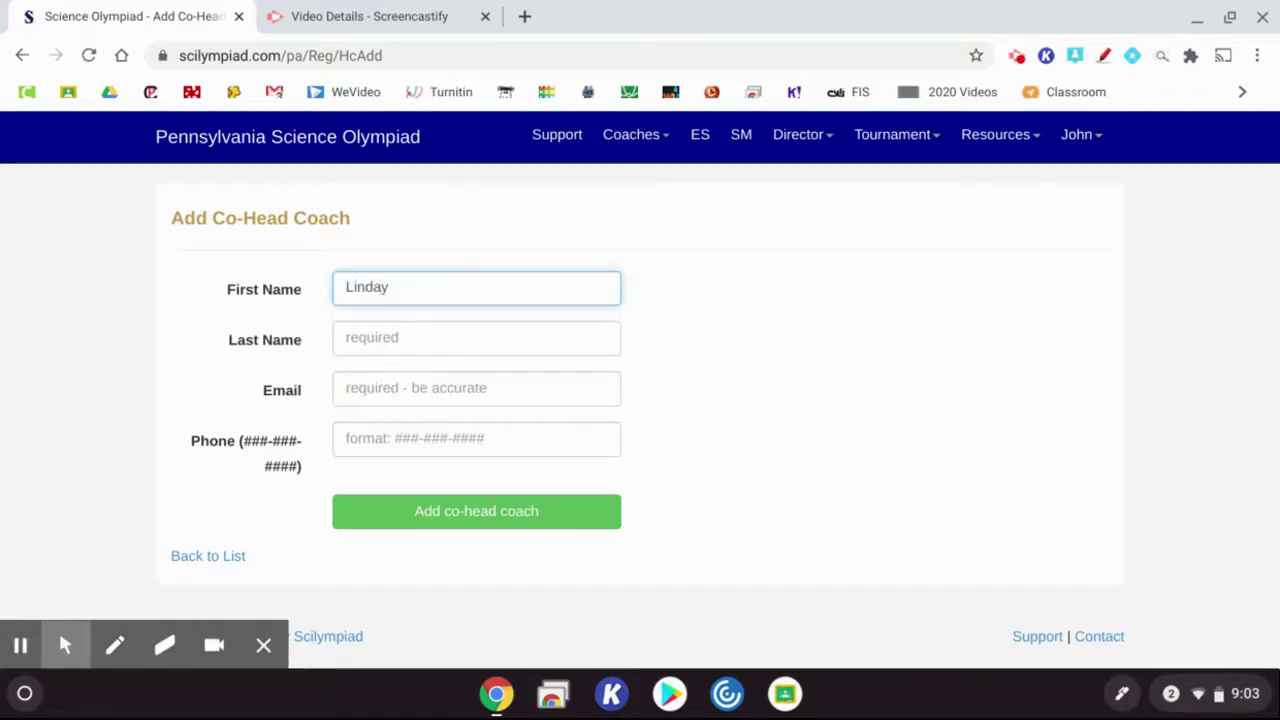
{"action": "key", "text": "Tab"}
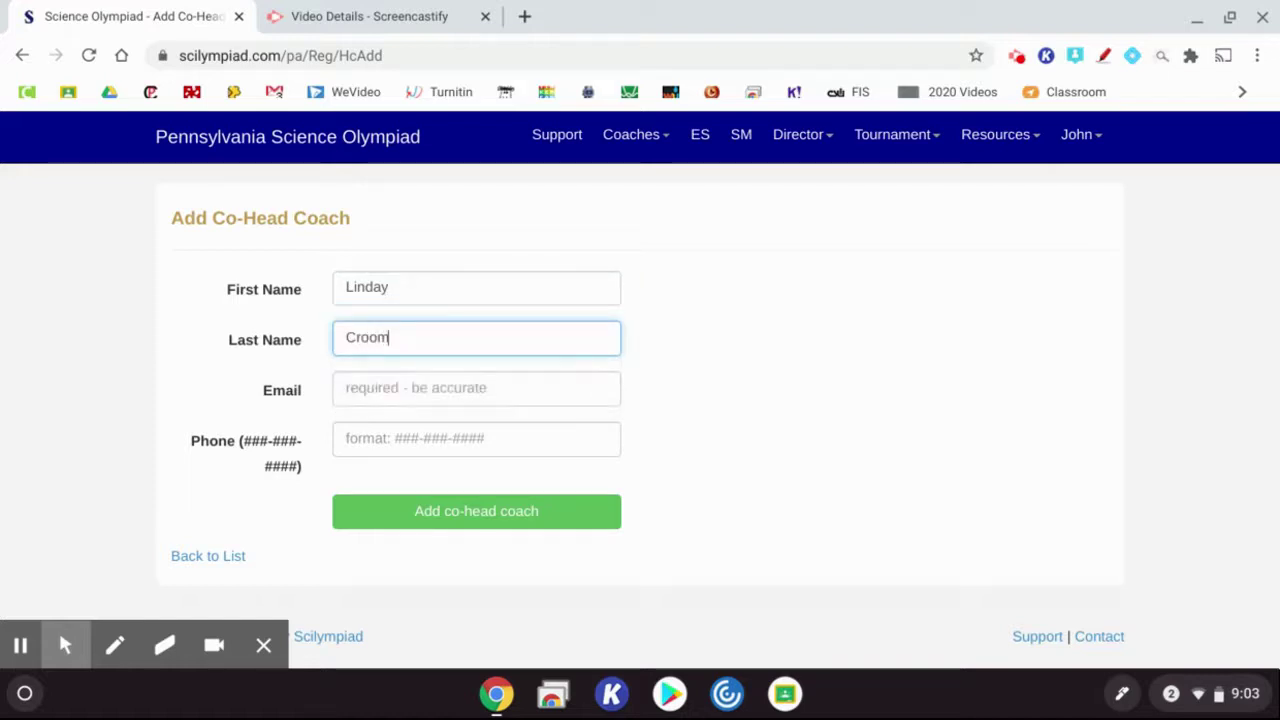
{"action": "key", "text": "Tab"}
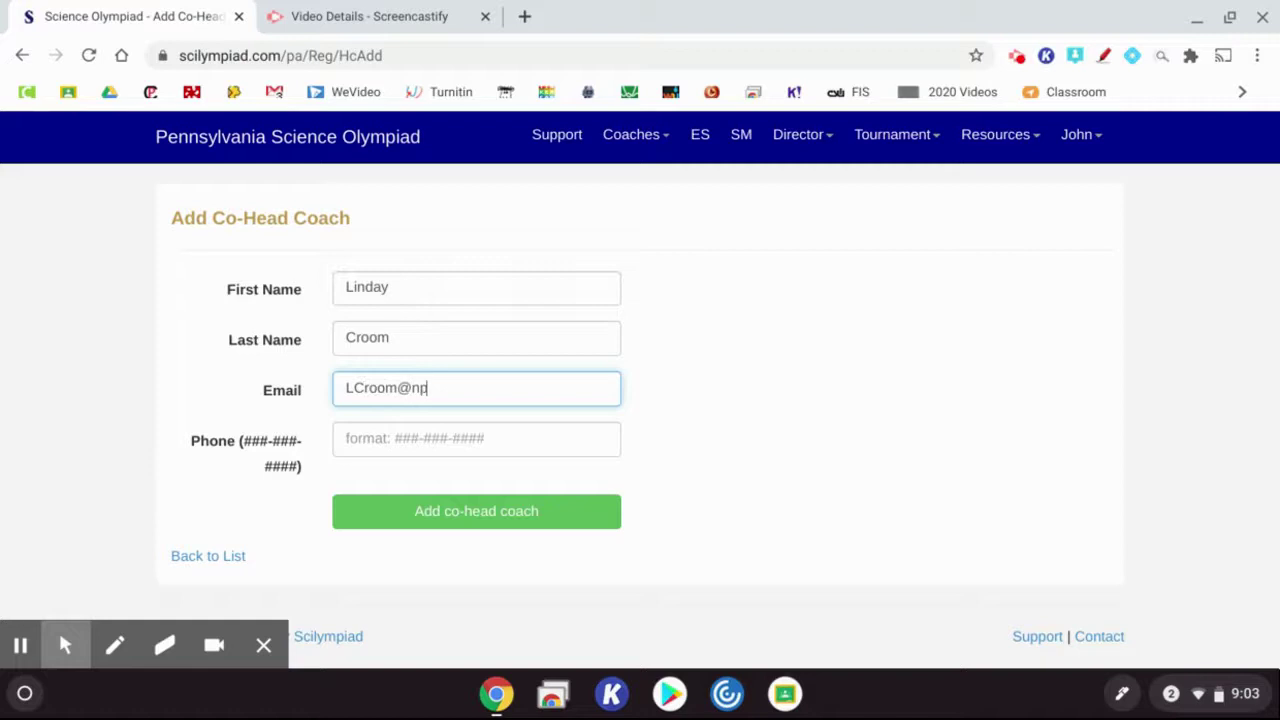
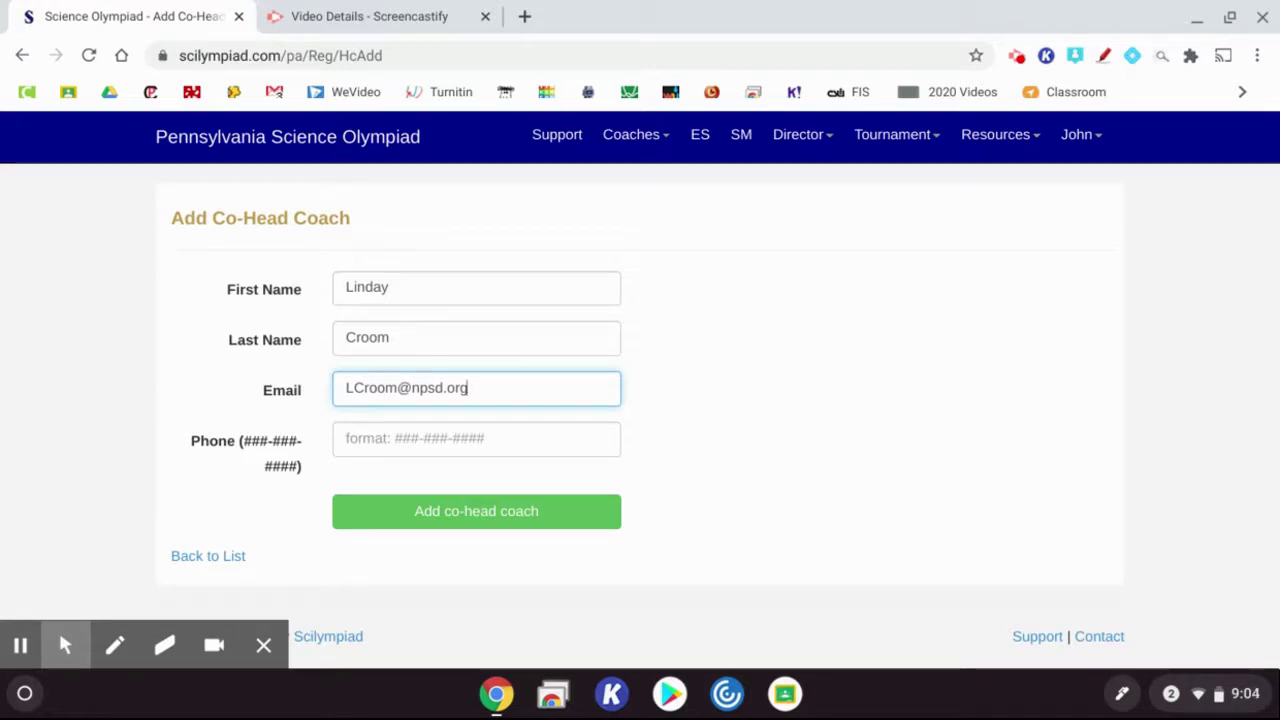
{"action": "left_click", "coordinate": [451, 440]}
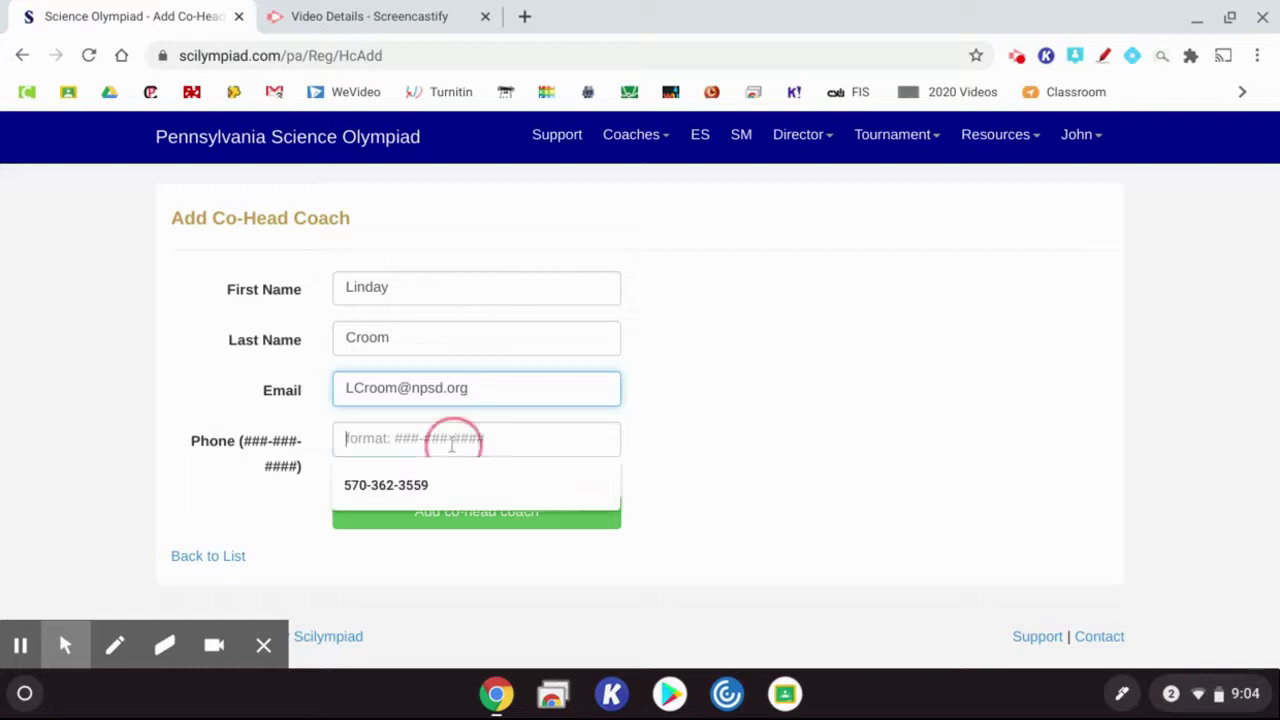
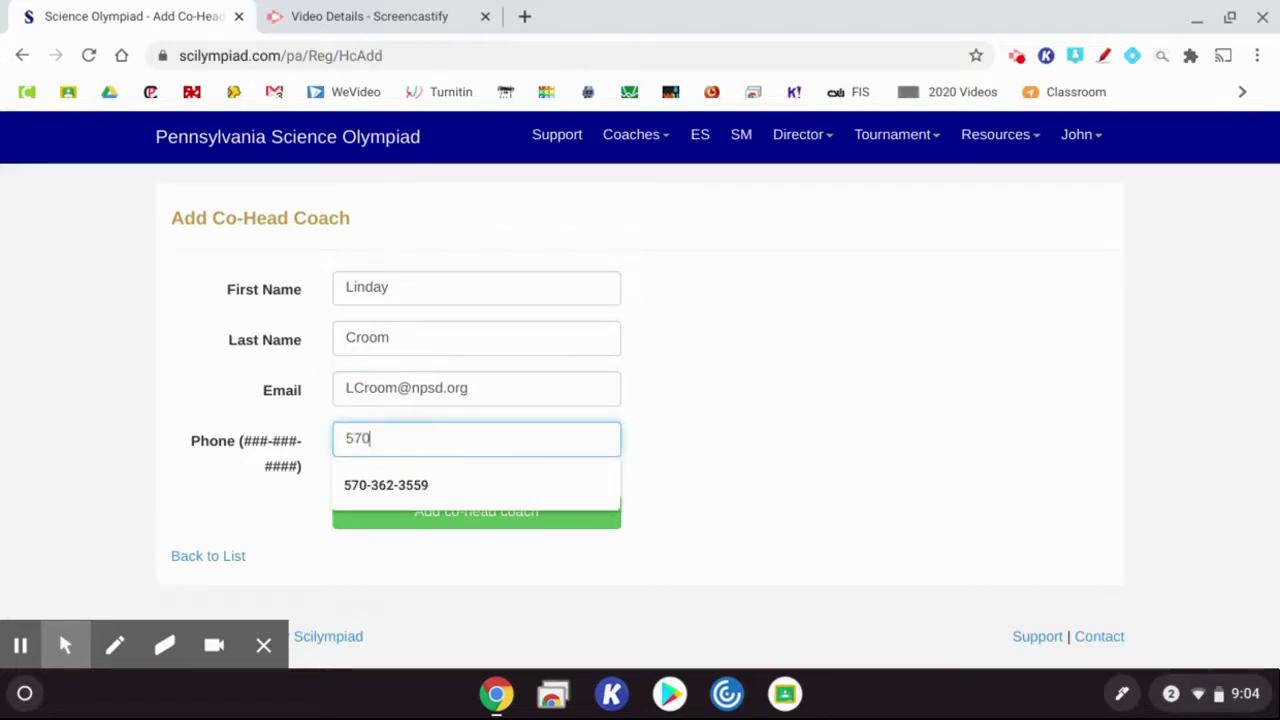
{"action": "key", "text": "Return"}
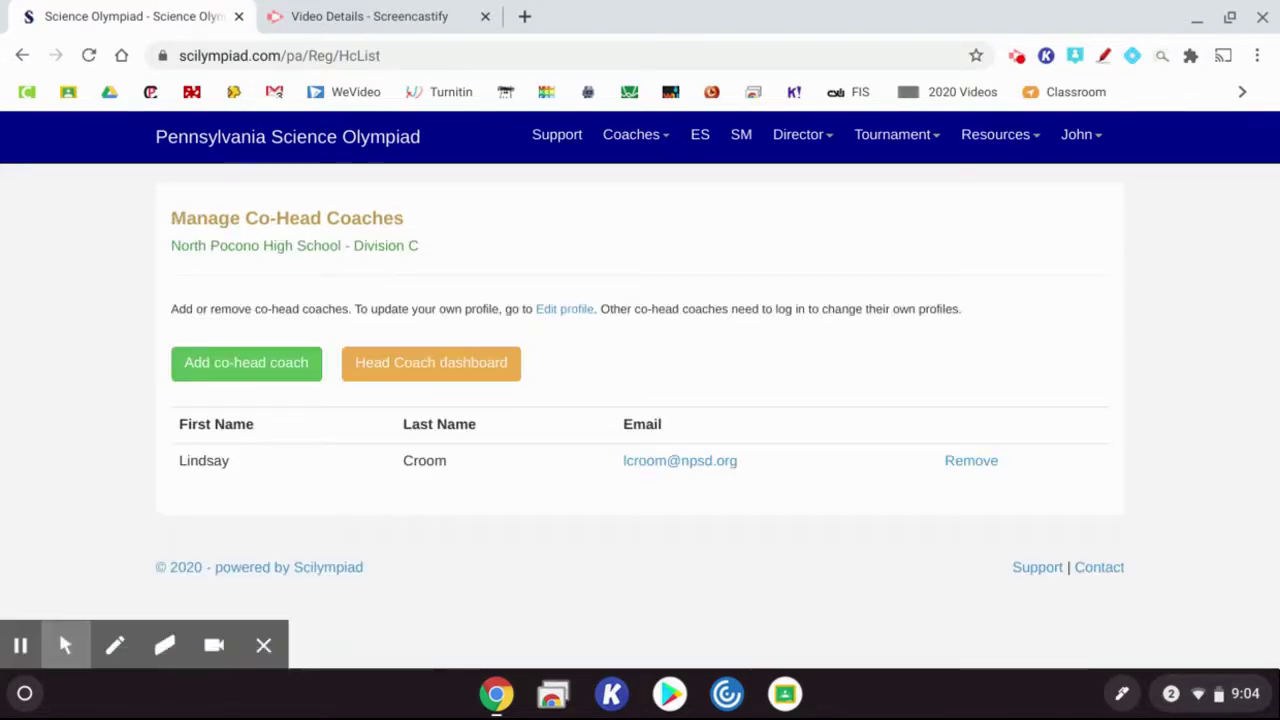
{"action": "left_click", "coordinate": [566, 143]}
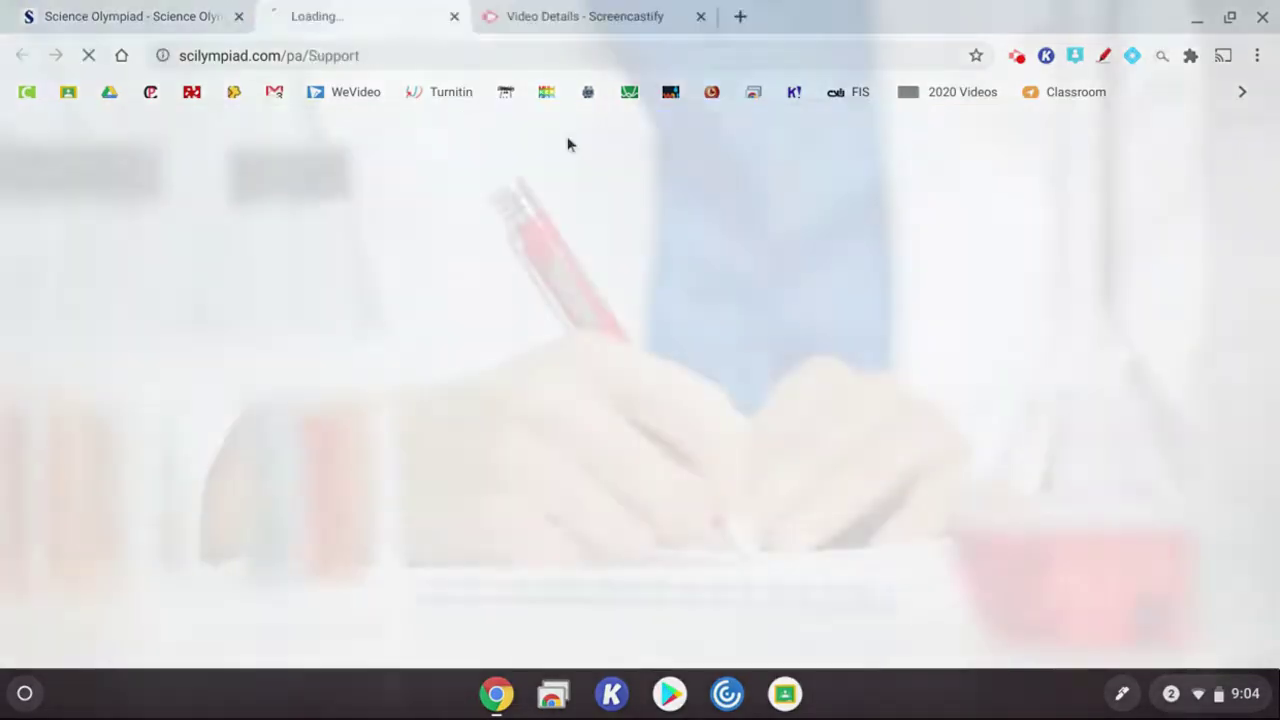